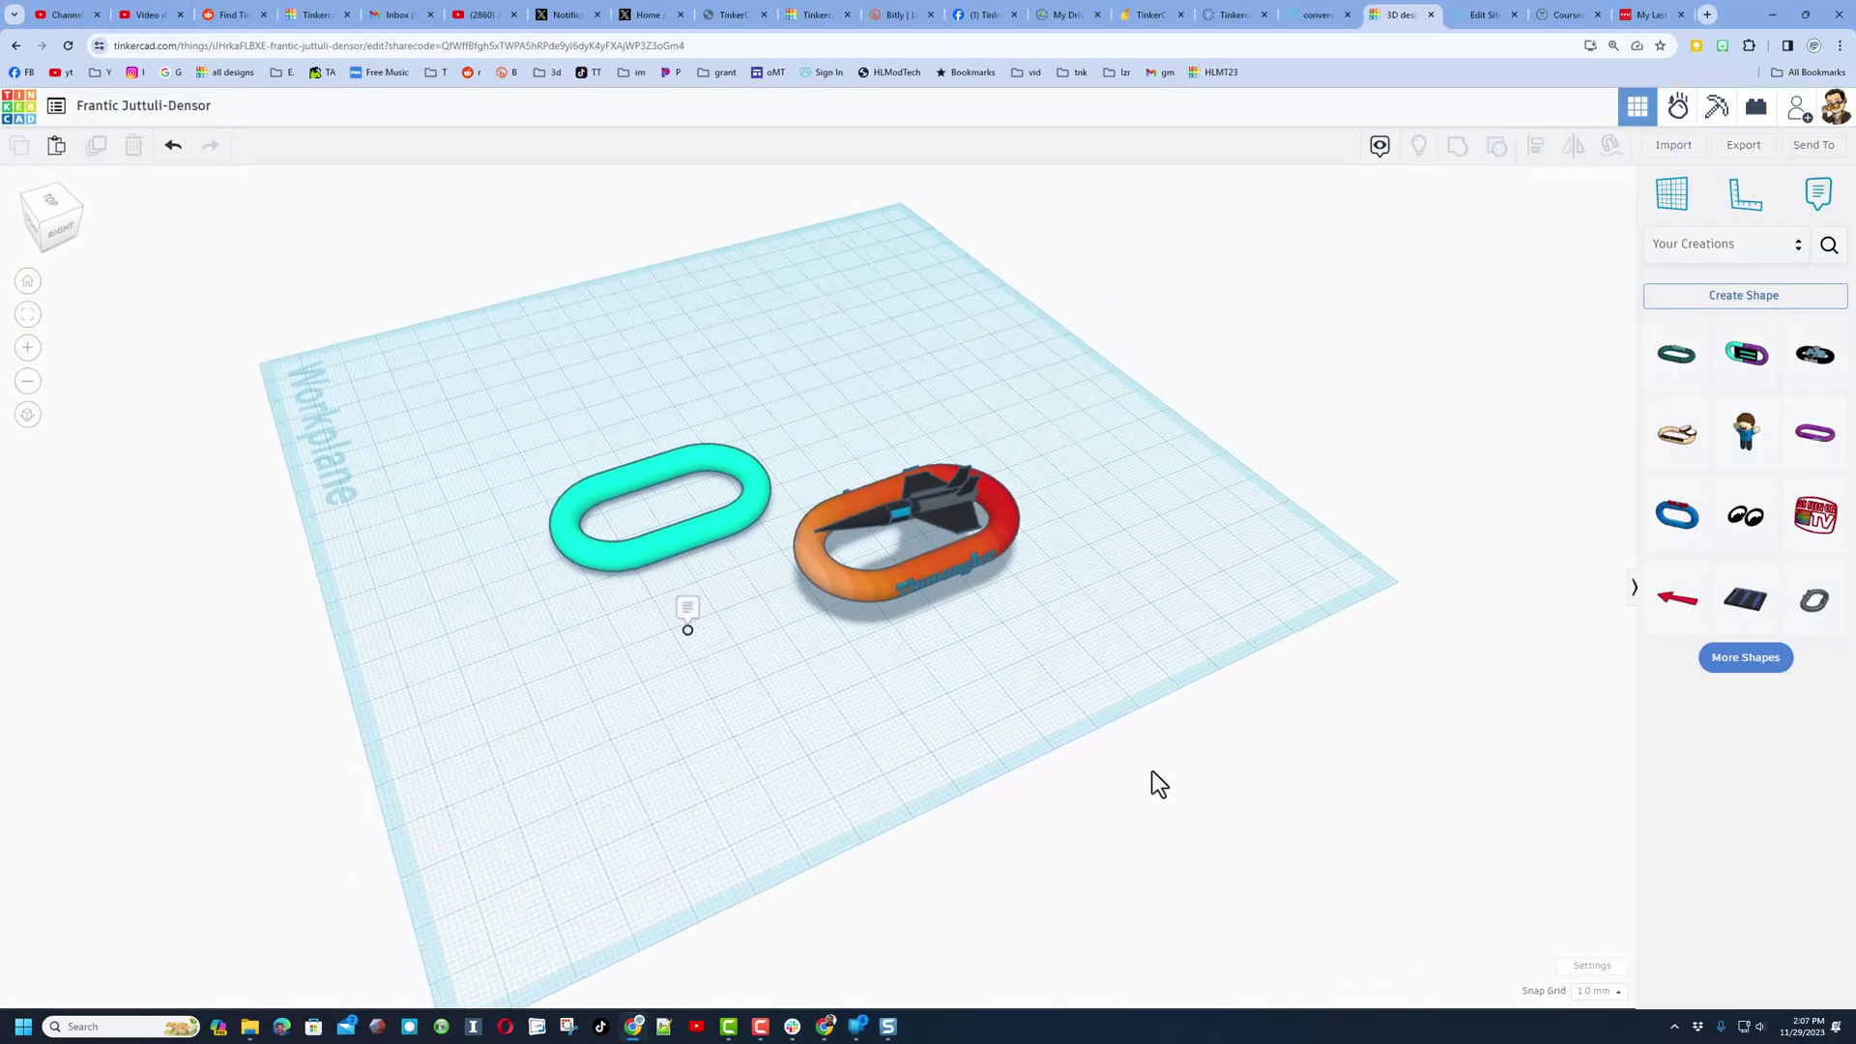
Box-select the orange Tinmangler link and its rocket, leaving the cyan ring unselected
right_drag(1152, 769, 1025, 746)
scroll(1193, 723, up, 3)
right_drag(1193, 723, 1379, 742)
scroll(1450, 773, up, 3)
scroll(1592, 669, up, 3)
right_drag(1599, 683, 1434, 690)
scroll(1458, 677, up, 3)
right_drag(1297, 497, 1251, 409)
drag(1141, 454, 819, 615)
Save the rocket-topped orange link to Your Creations as 'TinMangler', tagged 'chain link'
click(1687, 253)
click(1701, 232)
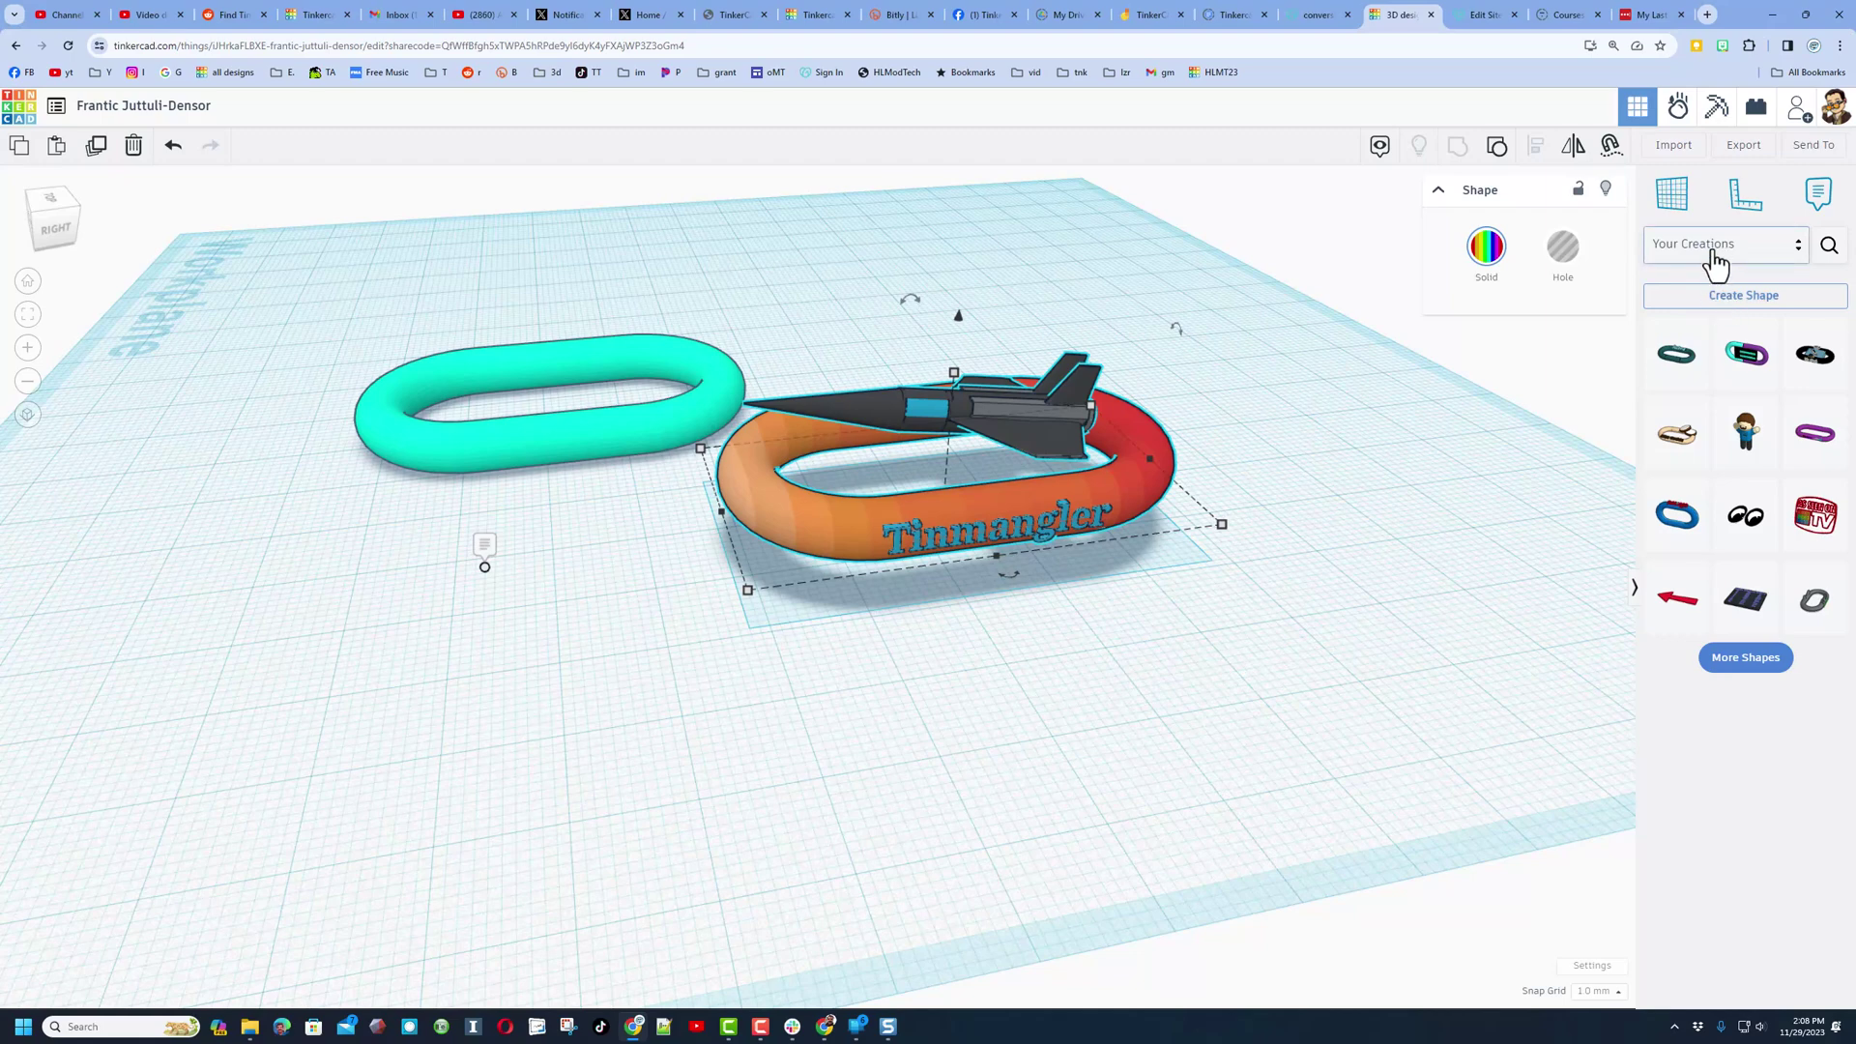
click(1698, 300)
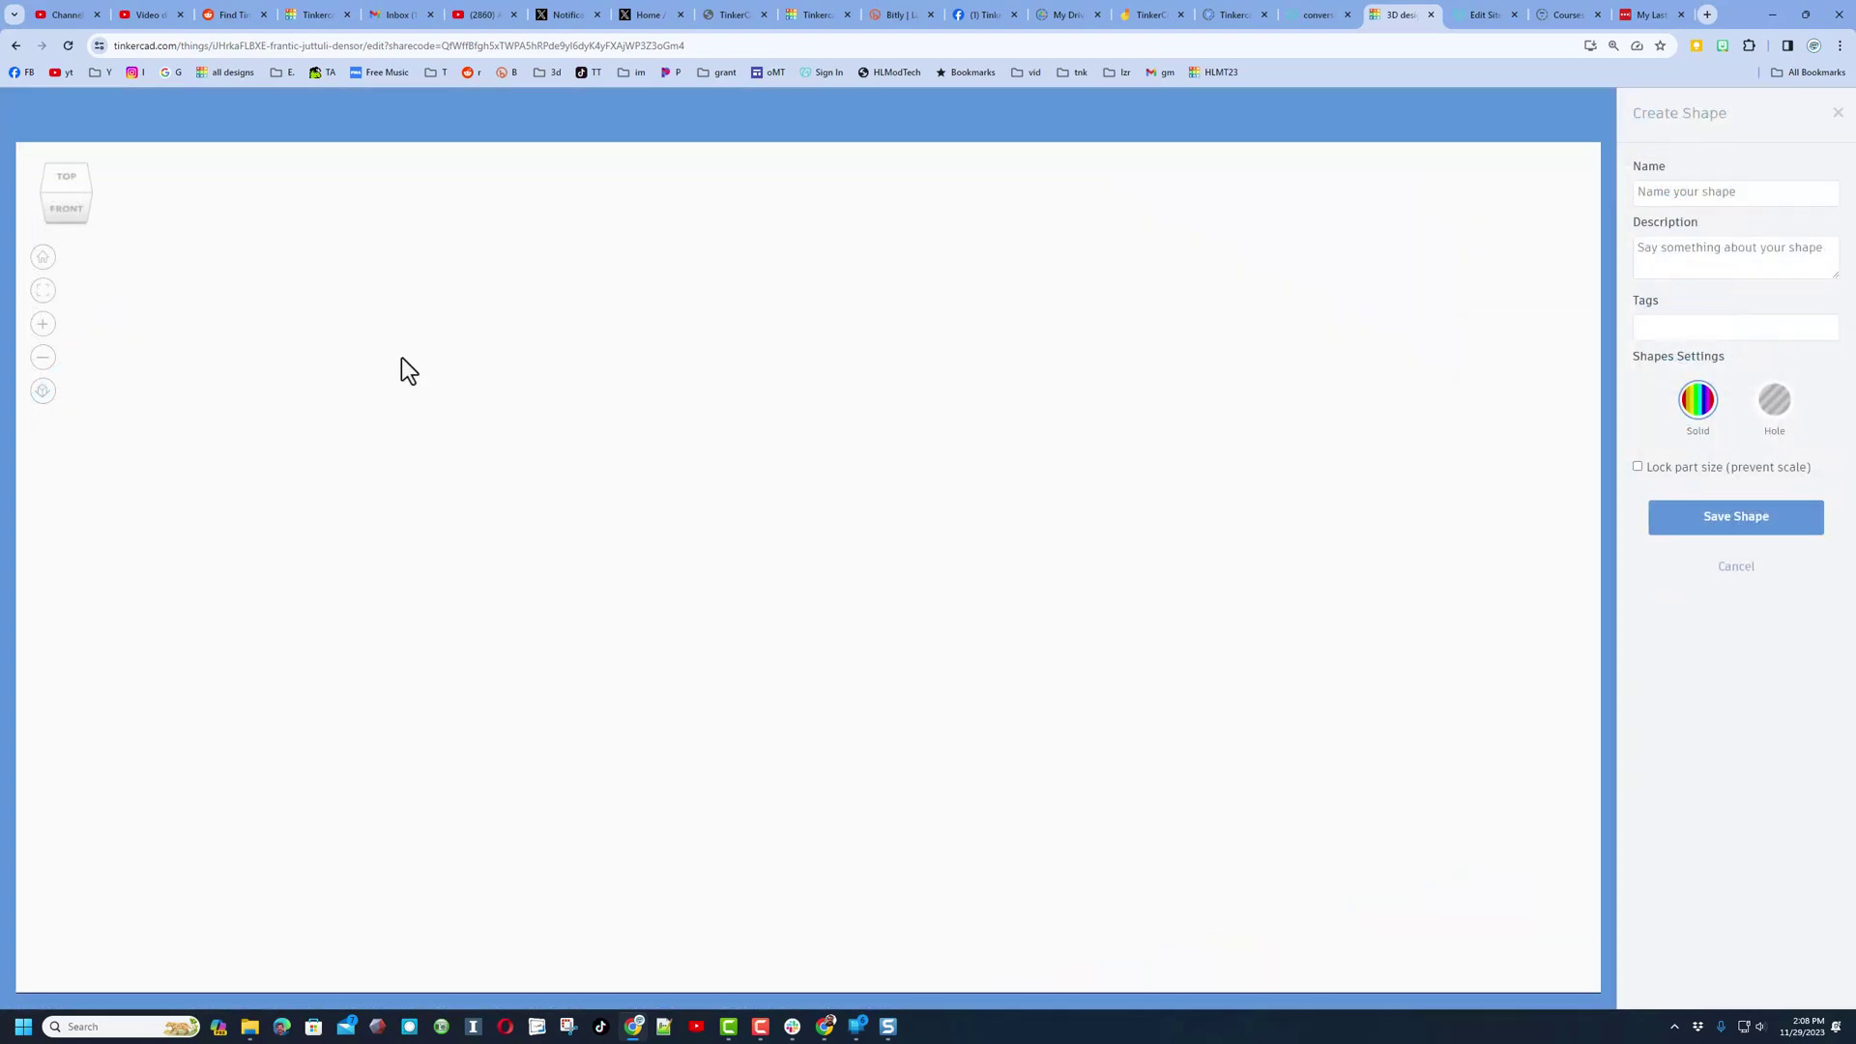
click(1682, 193)
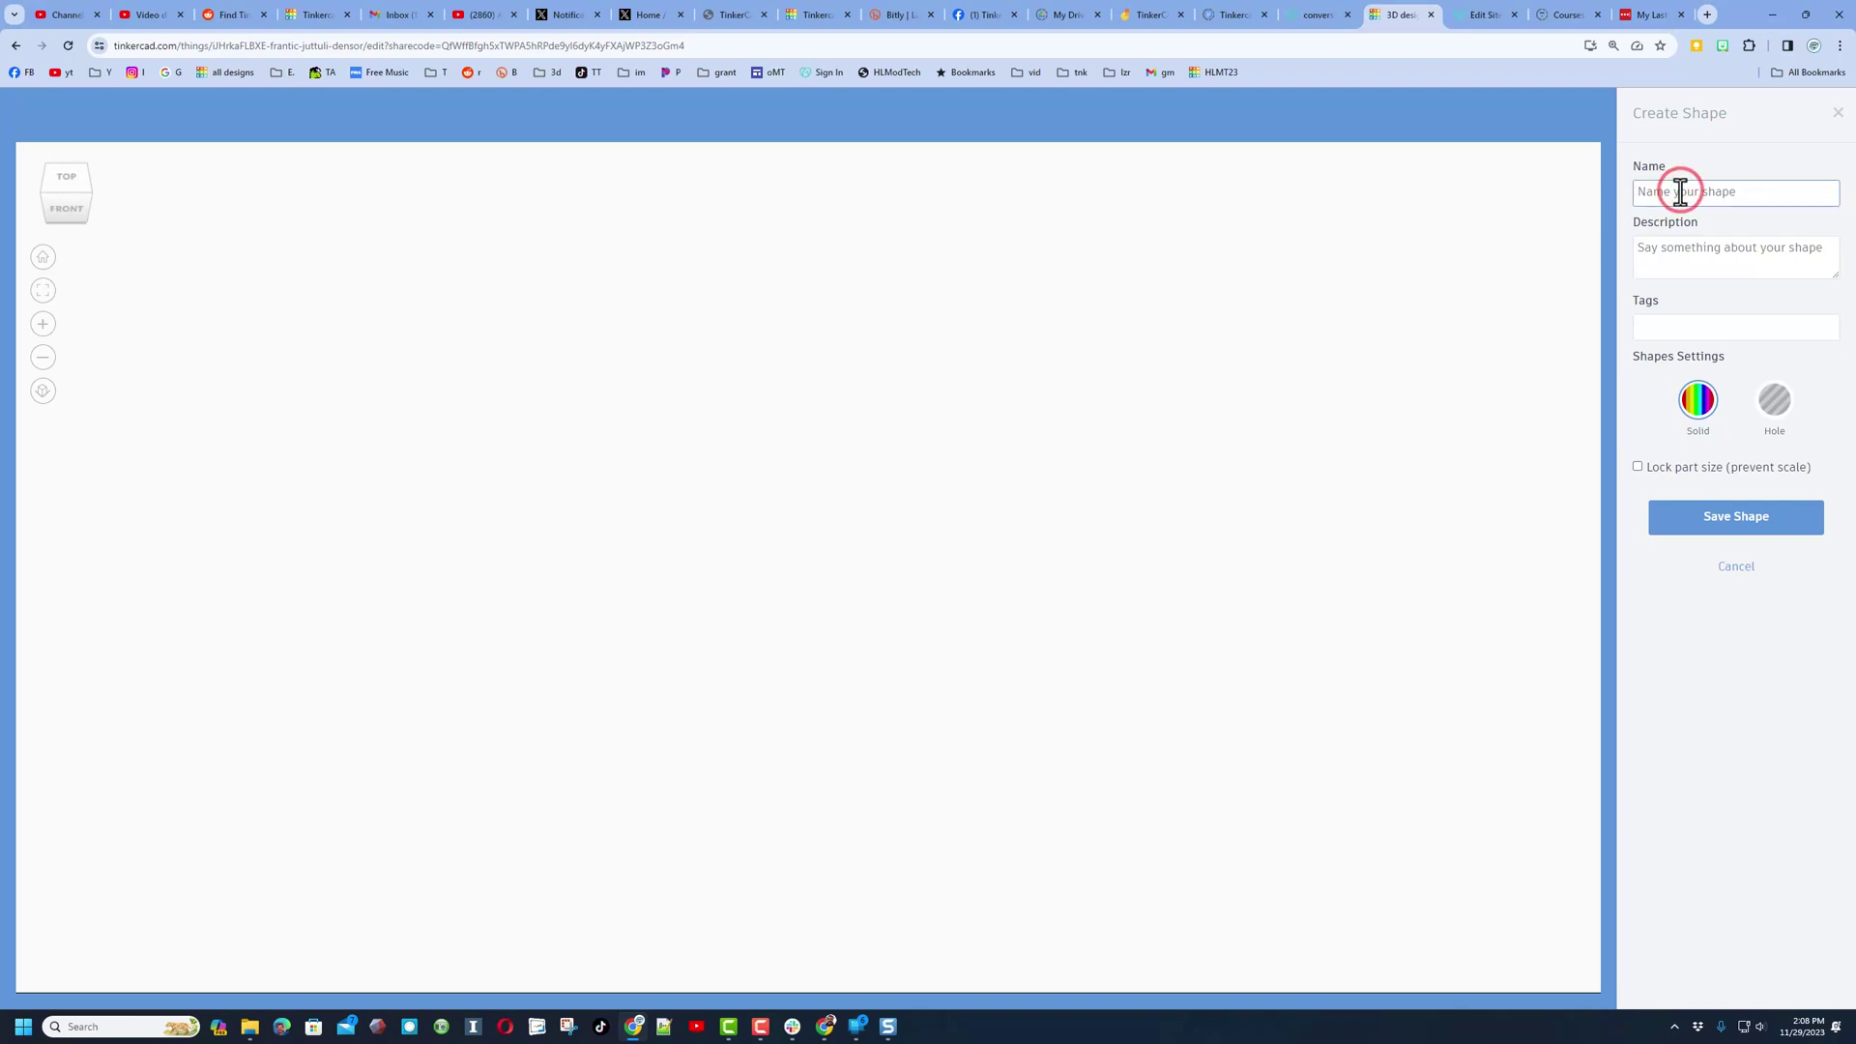
text(TinMangler)
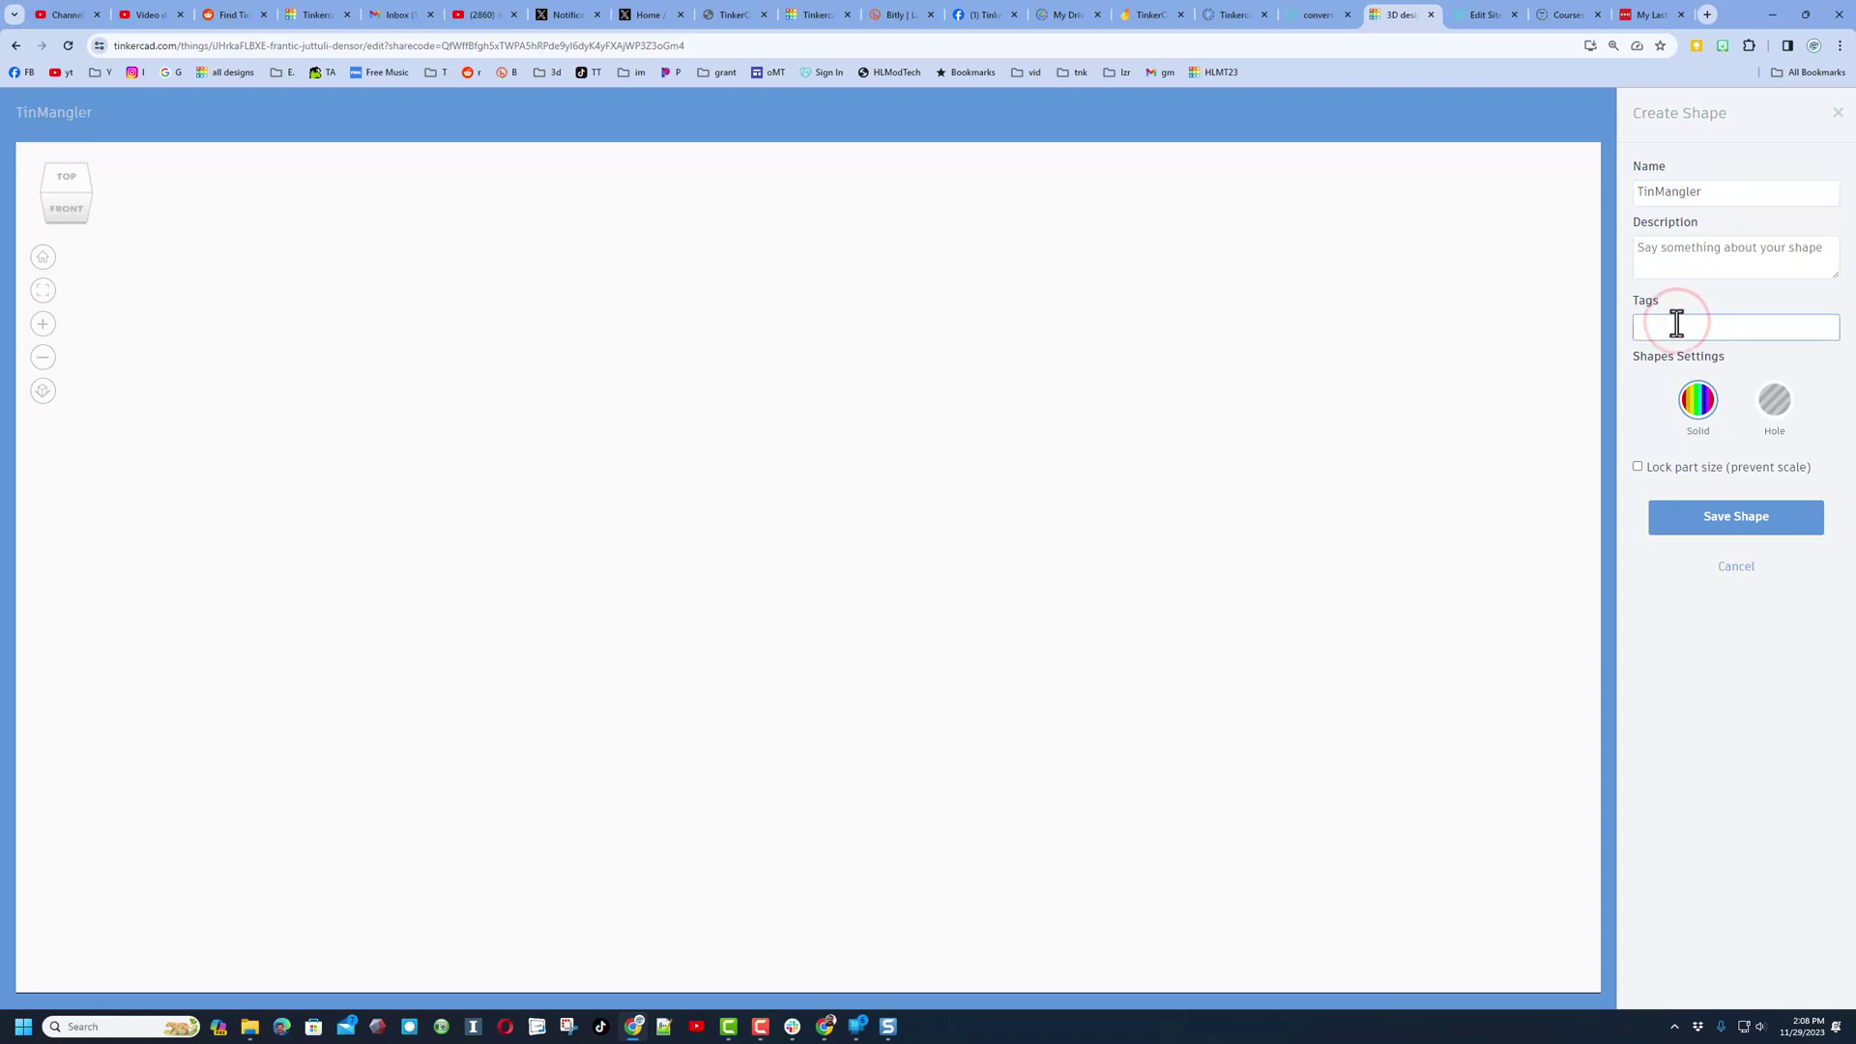
text(chain link)
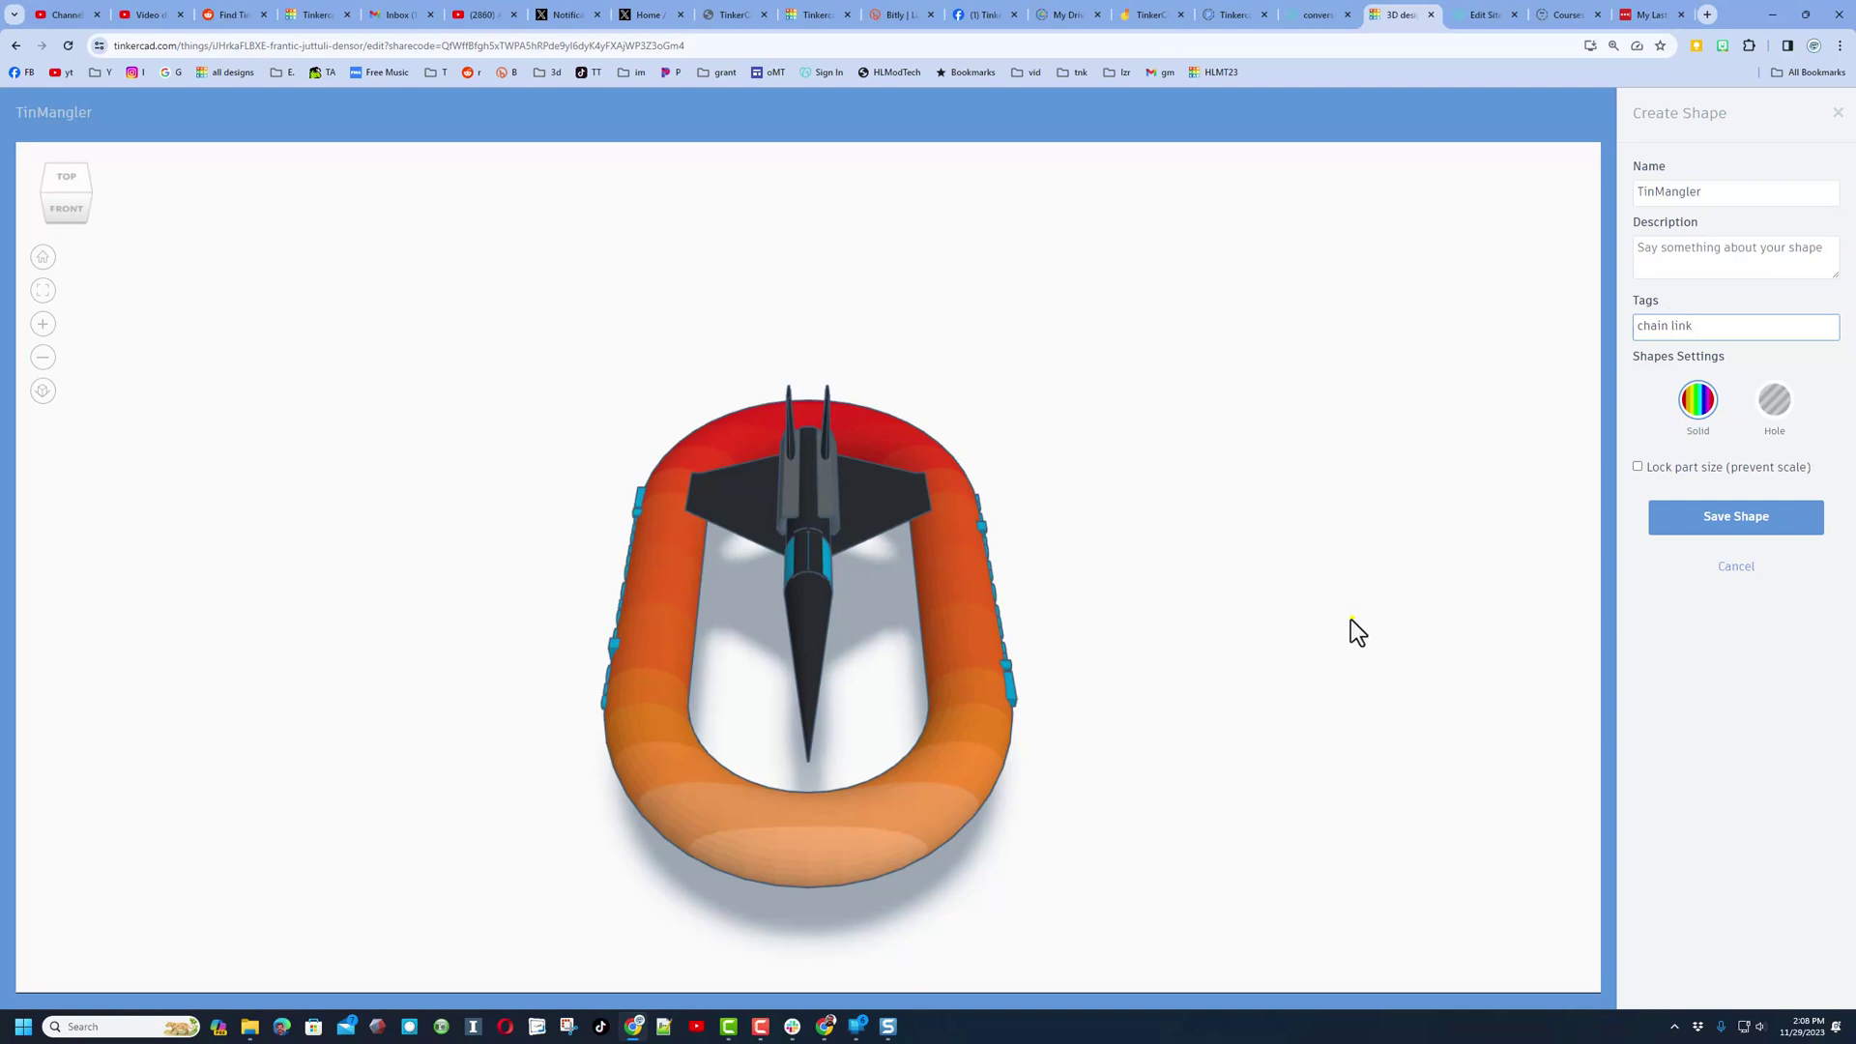
drag(1349, 619, 1008, 576)
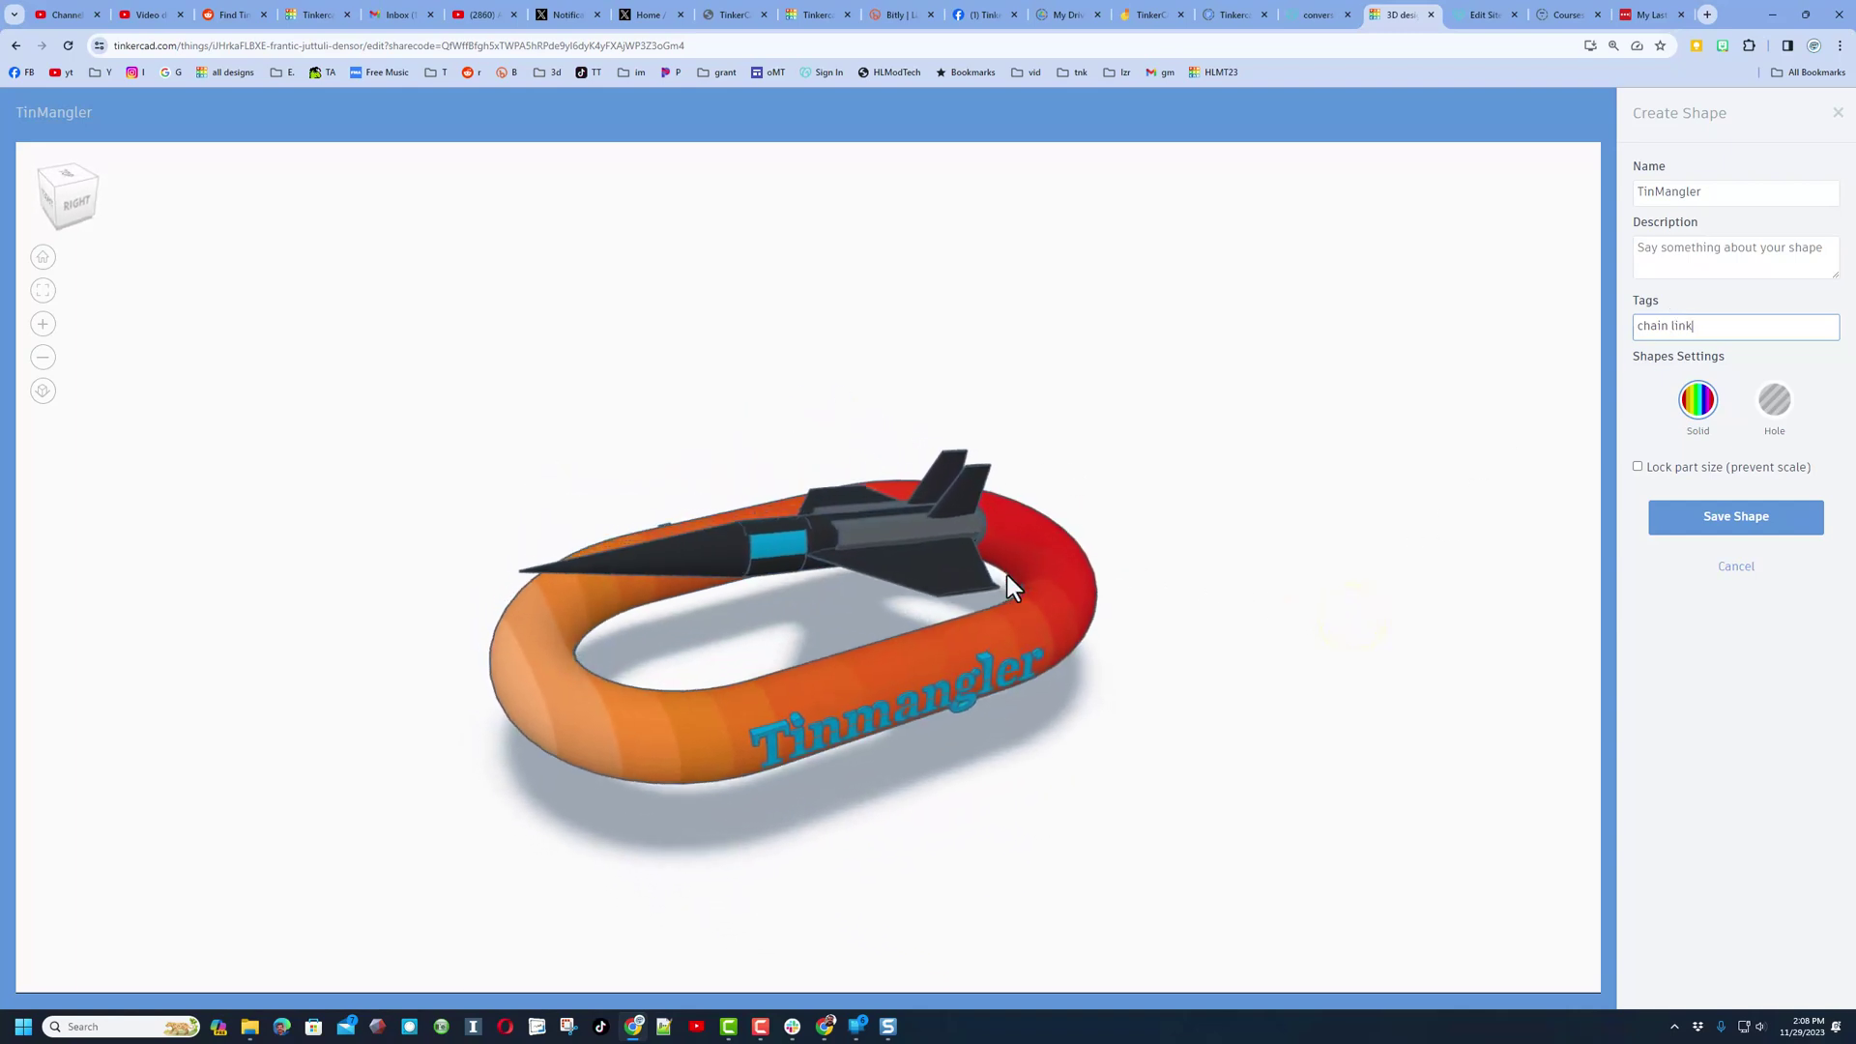
click(1698, 522)
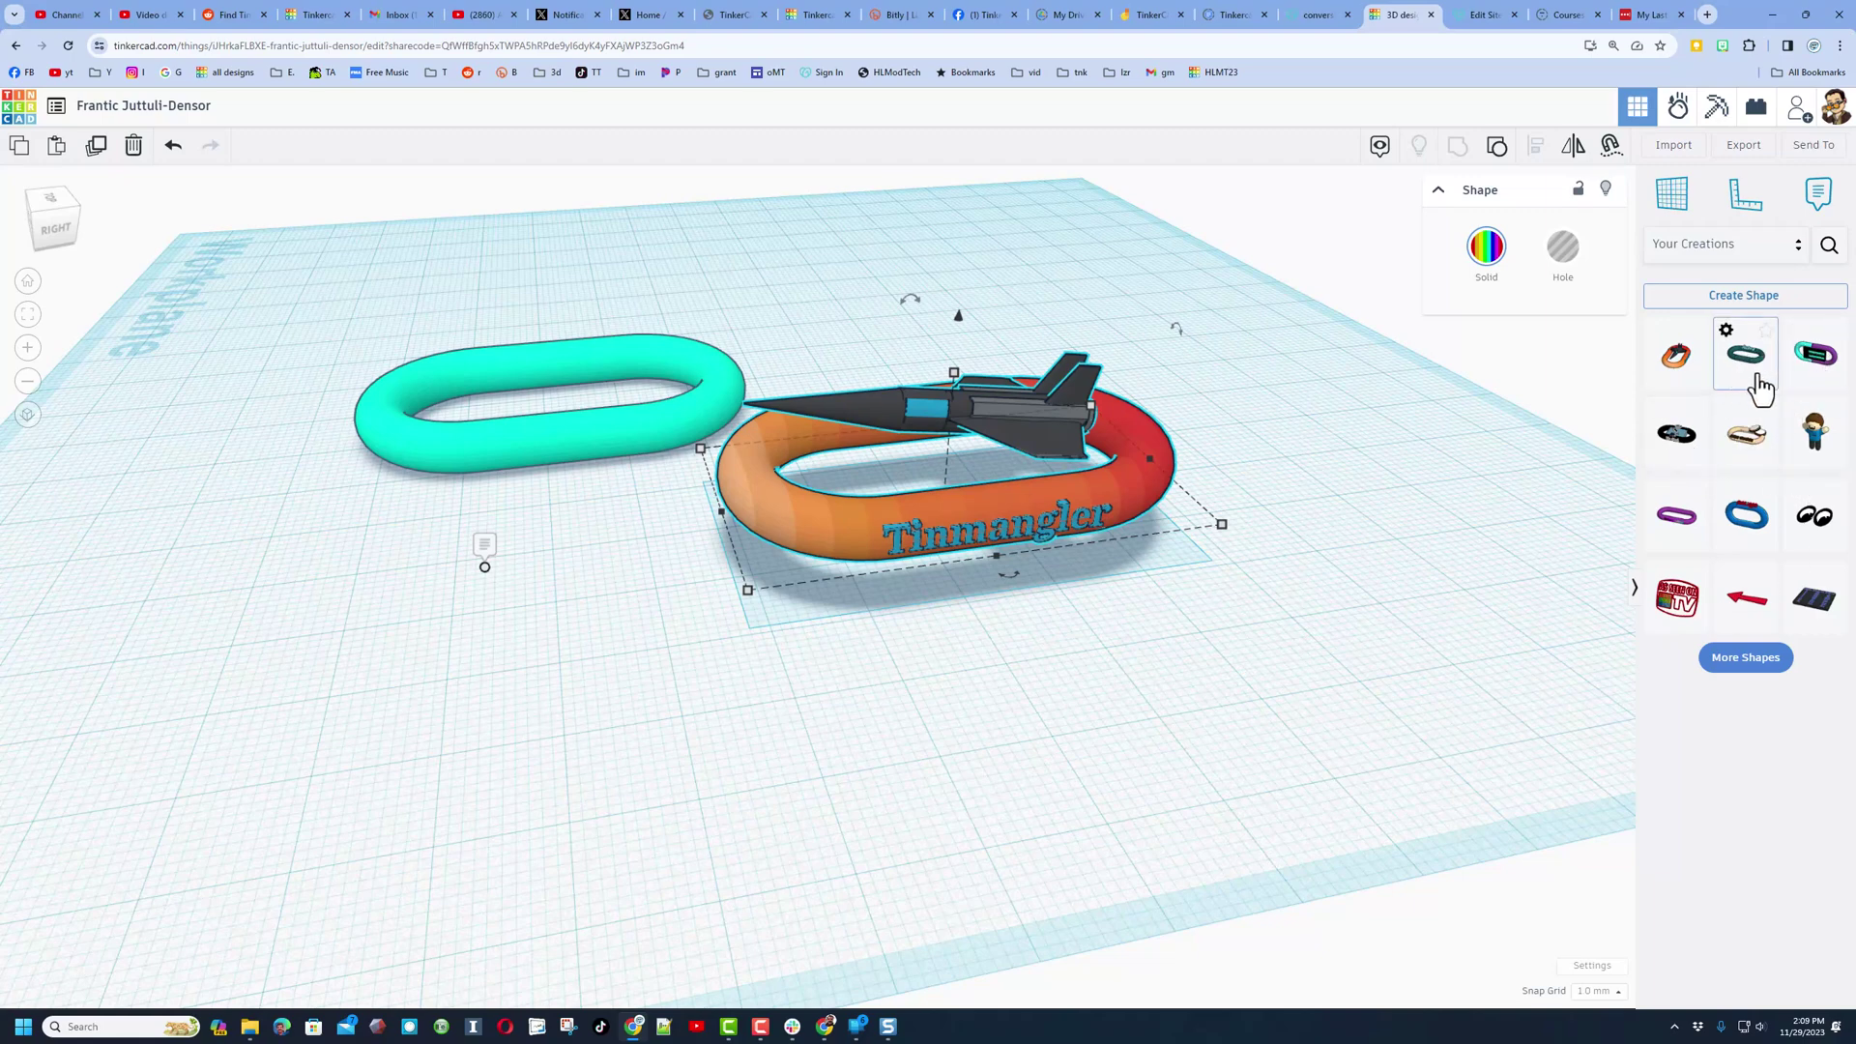
mouse_move(1394, 605)
right_down()
mouse_move(1385, 624)
mouse_move(1406, 623)
right_up()
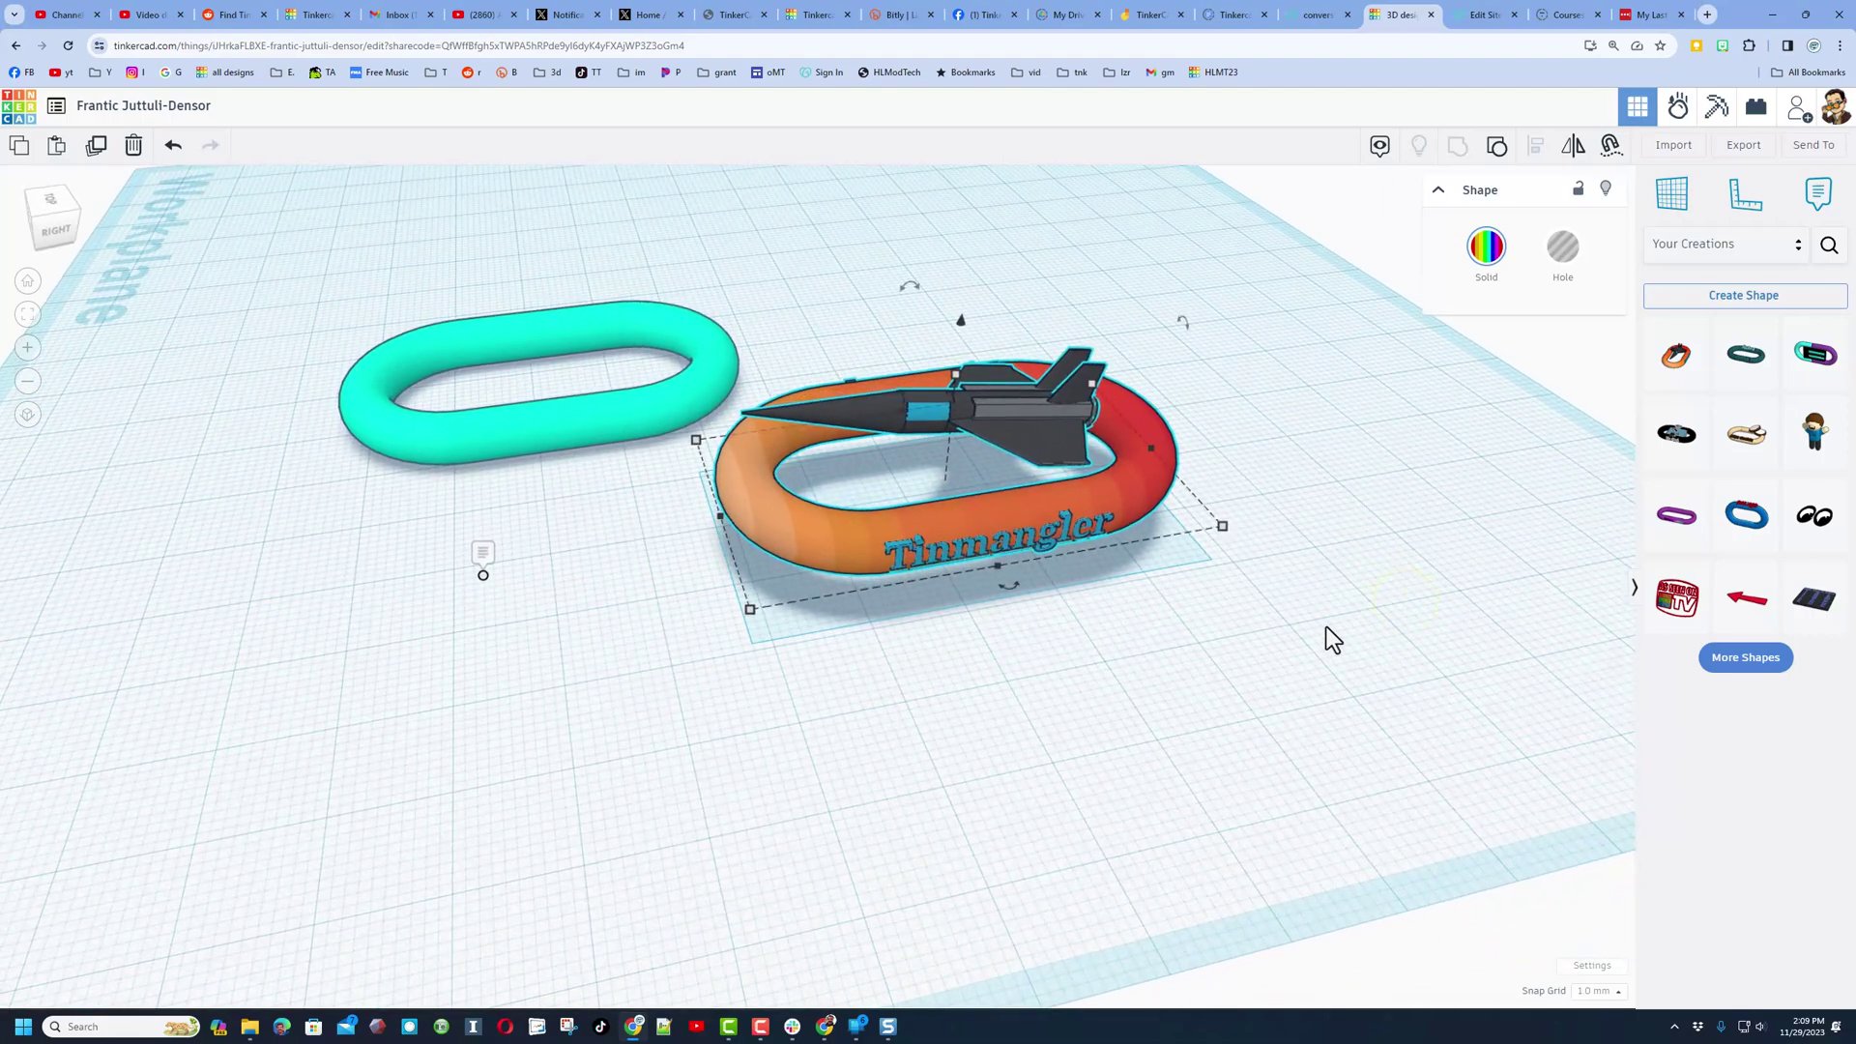
Open the Keep the Chain going design and pick the saved cookie link from Your Creations
key(ctrl+4)
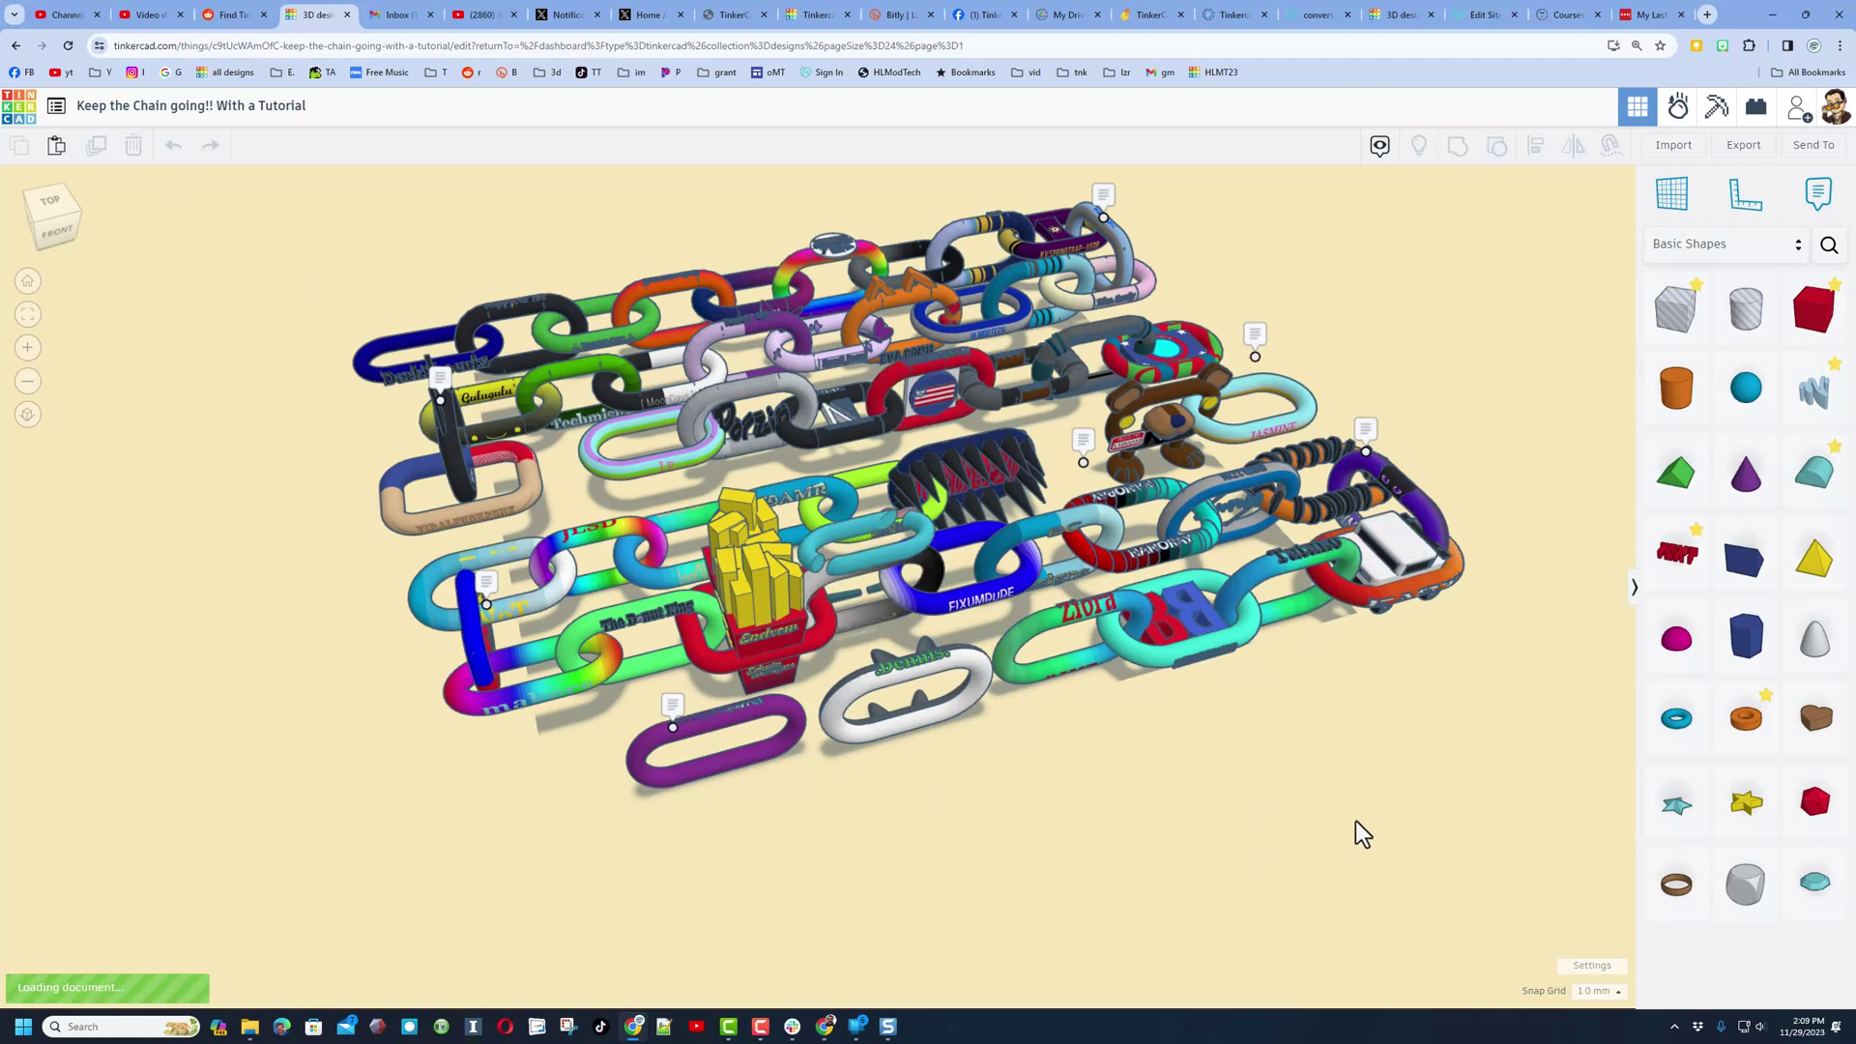
right_drag(1363, 833, 1213, 833)
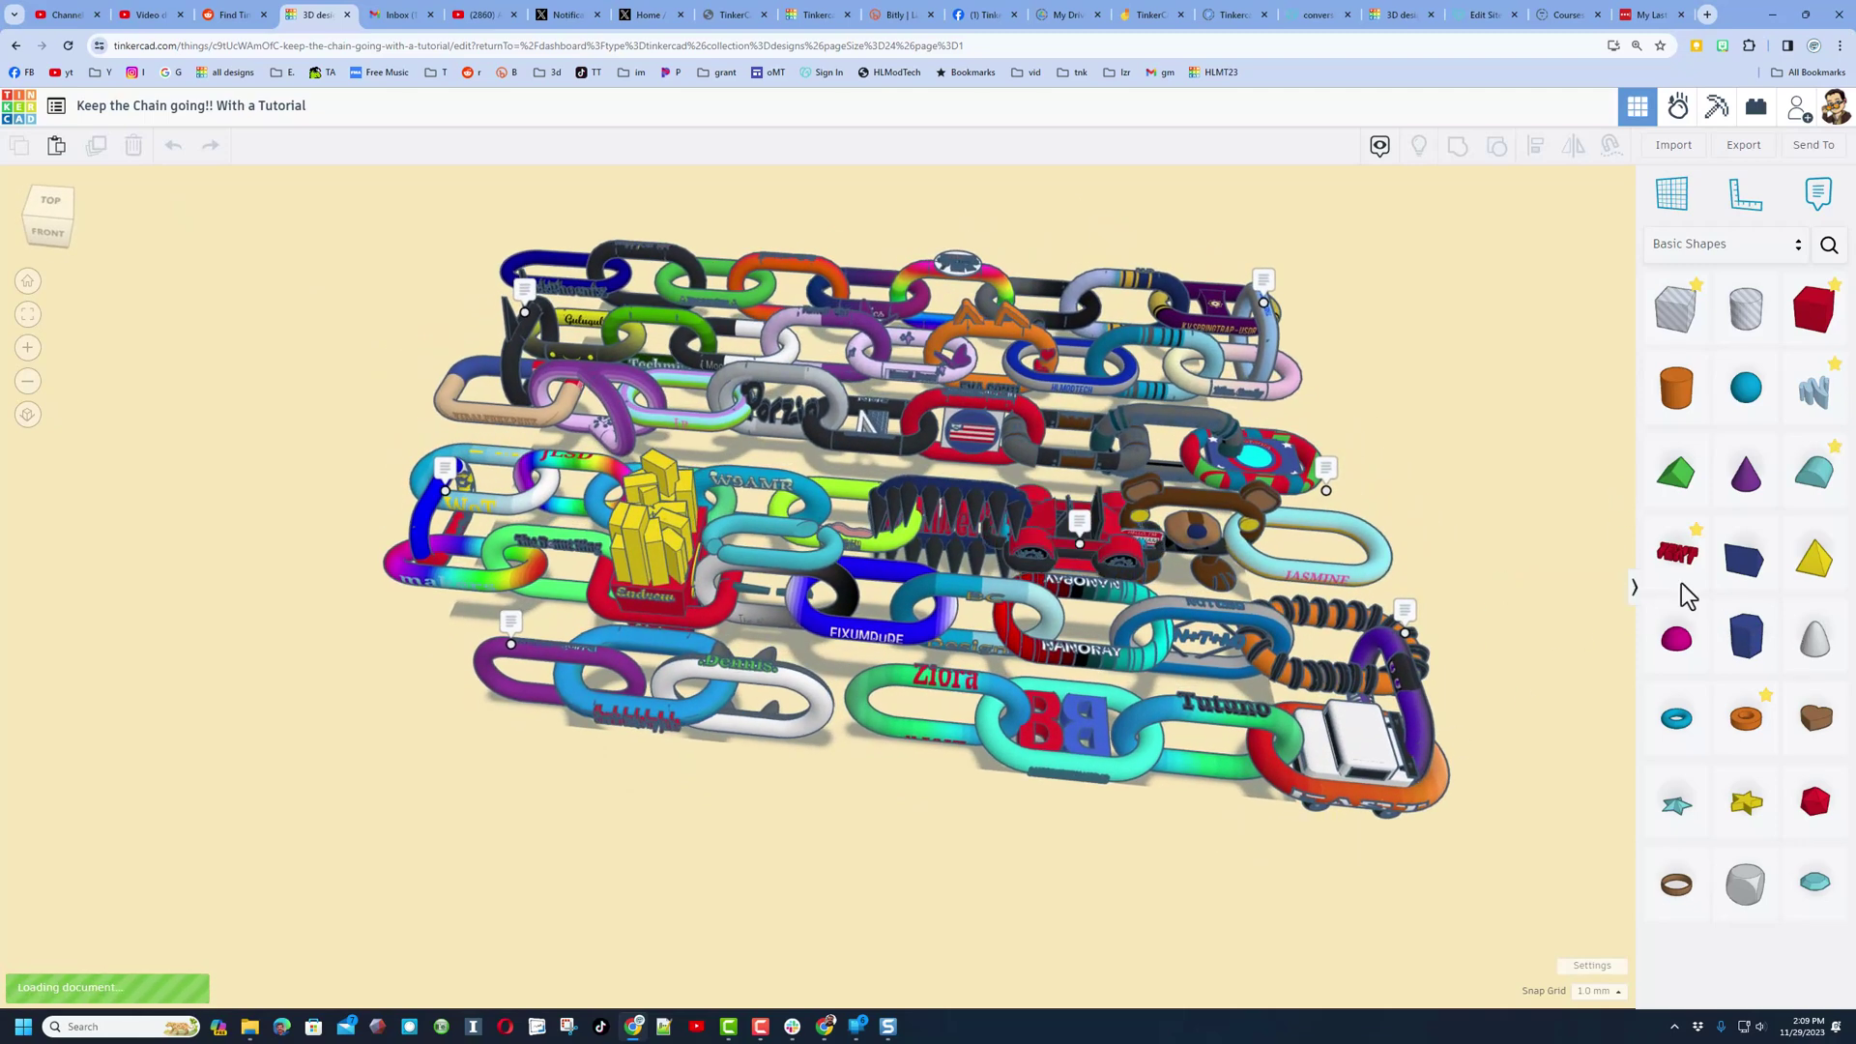
mouse_move(512, 646)
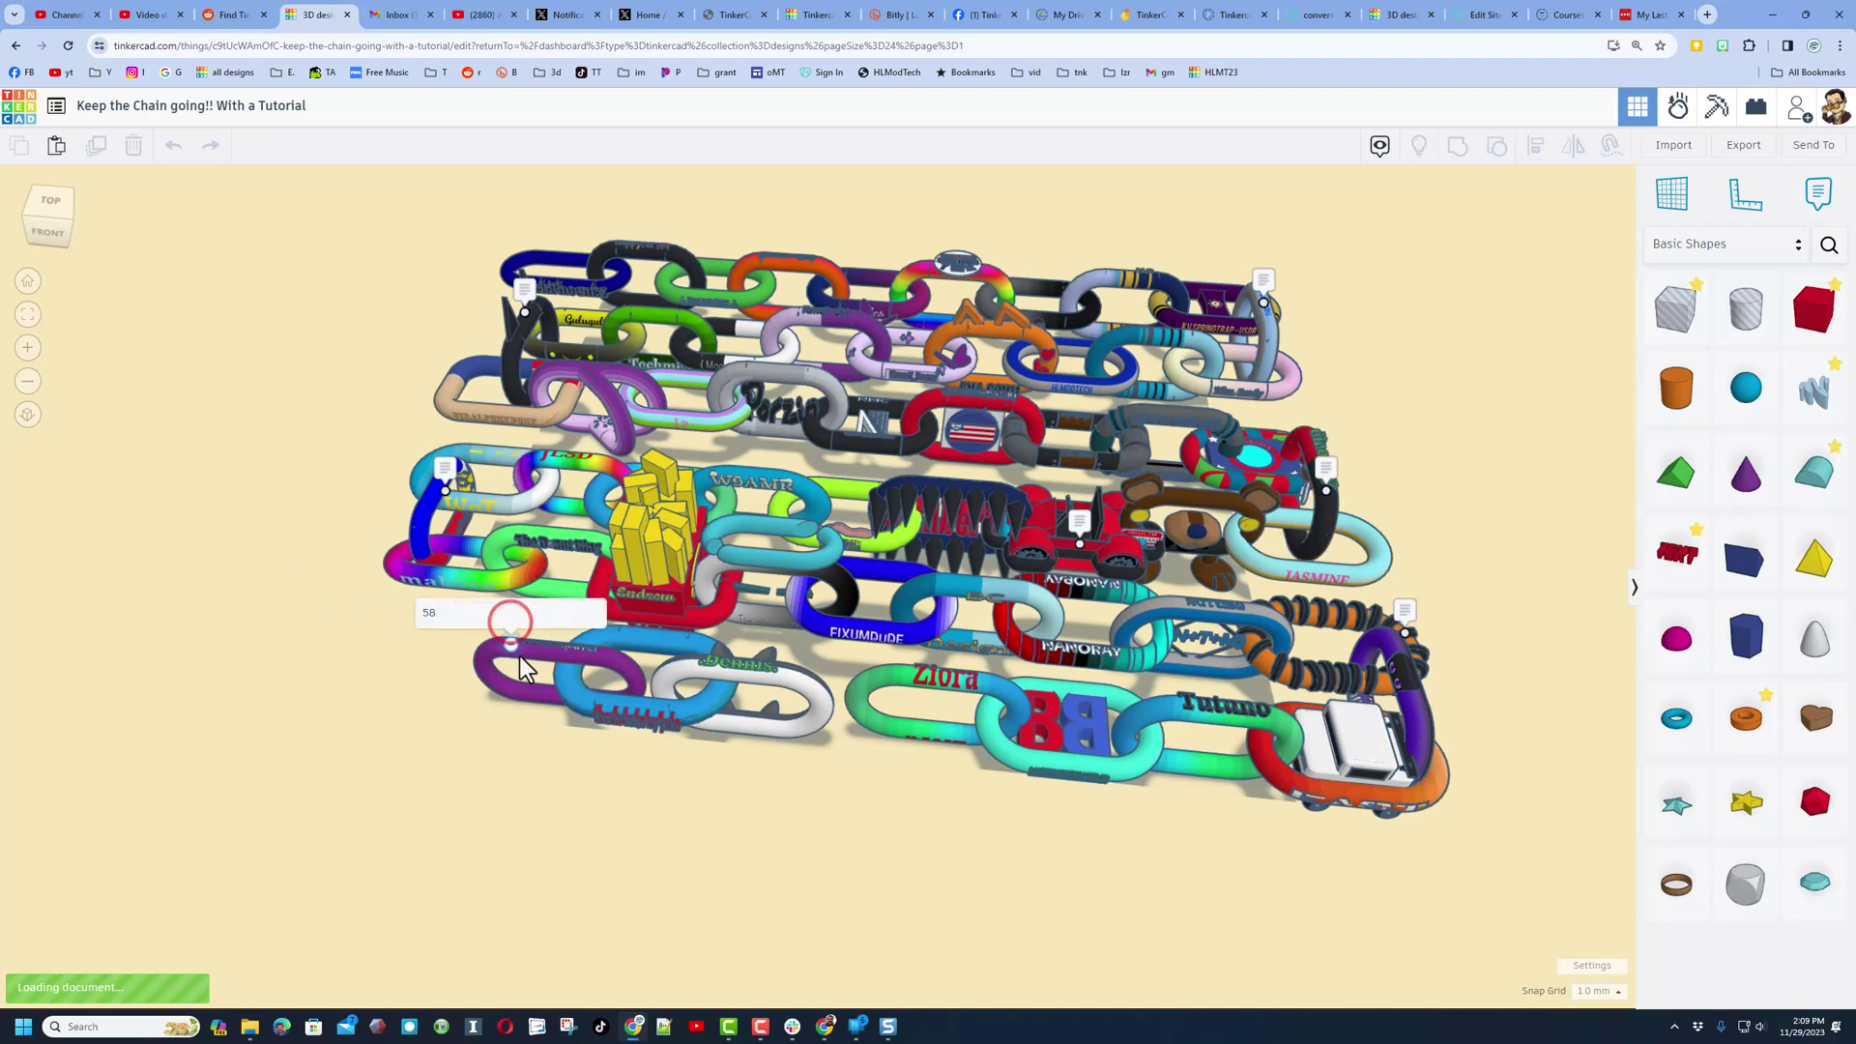
right_drag(493, 807, 539, 808)
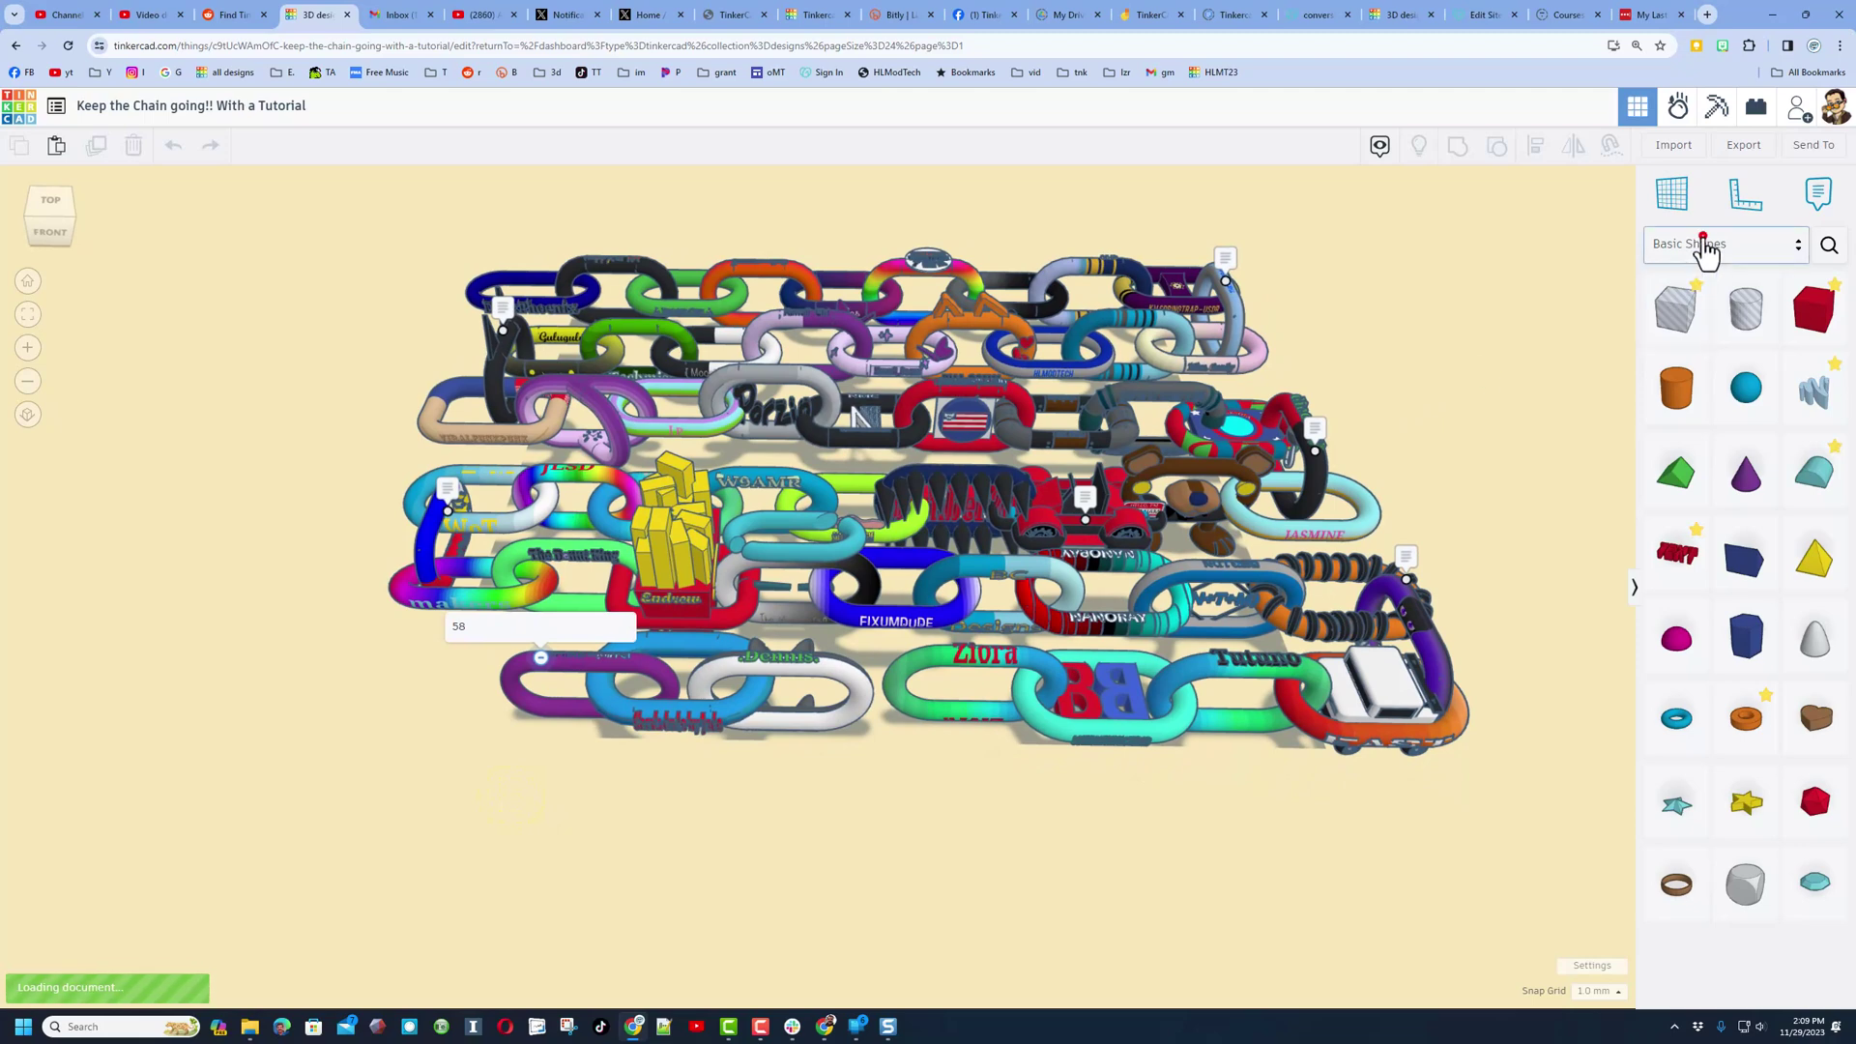
click(1699, 243)
click(1715, 223)
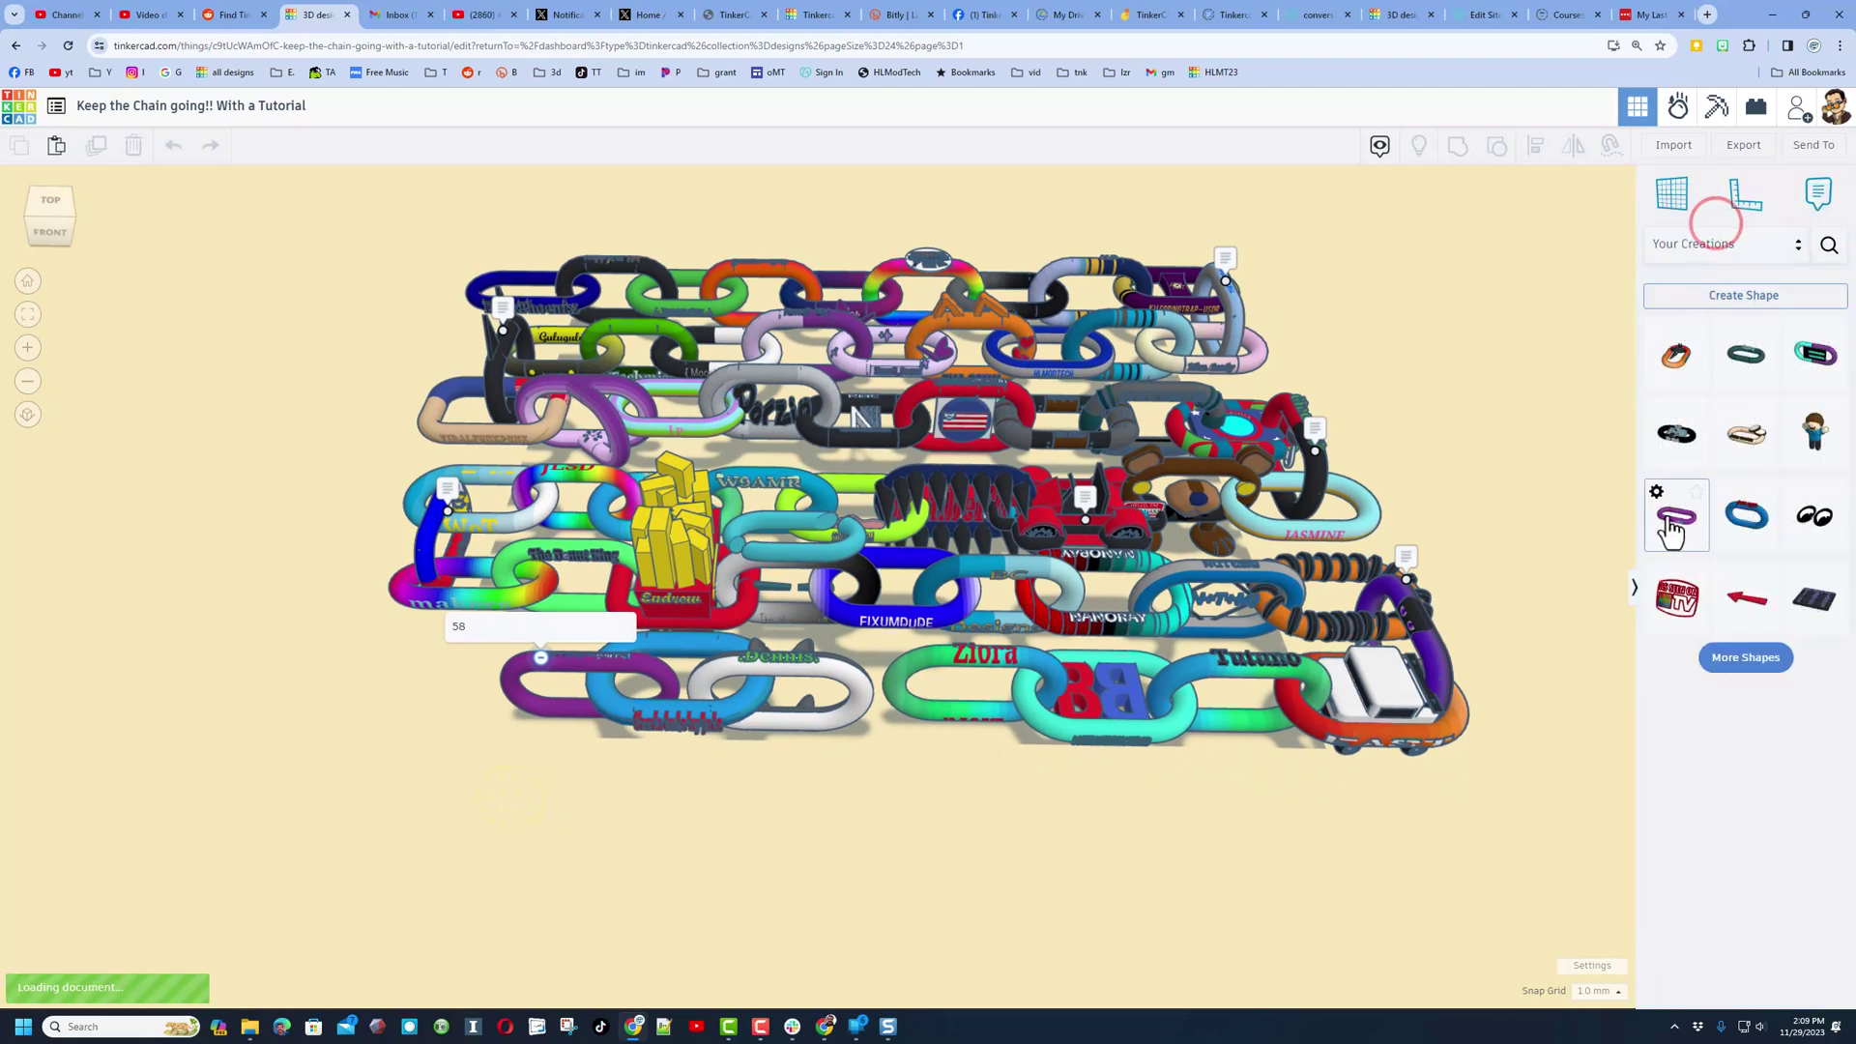
click(1743, 440)
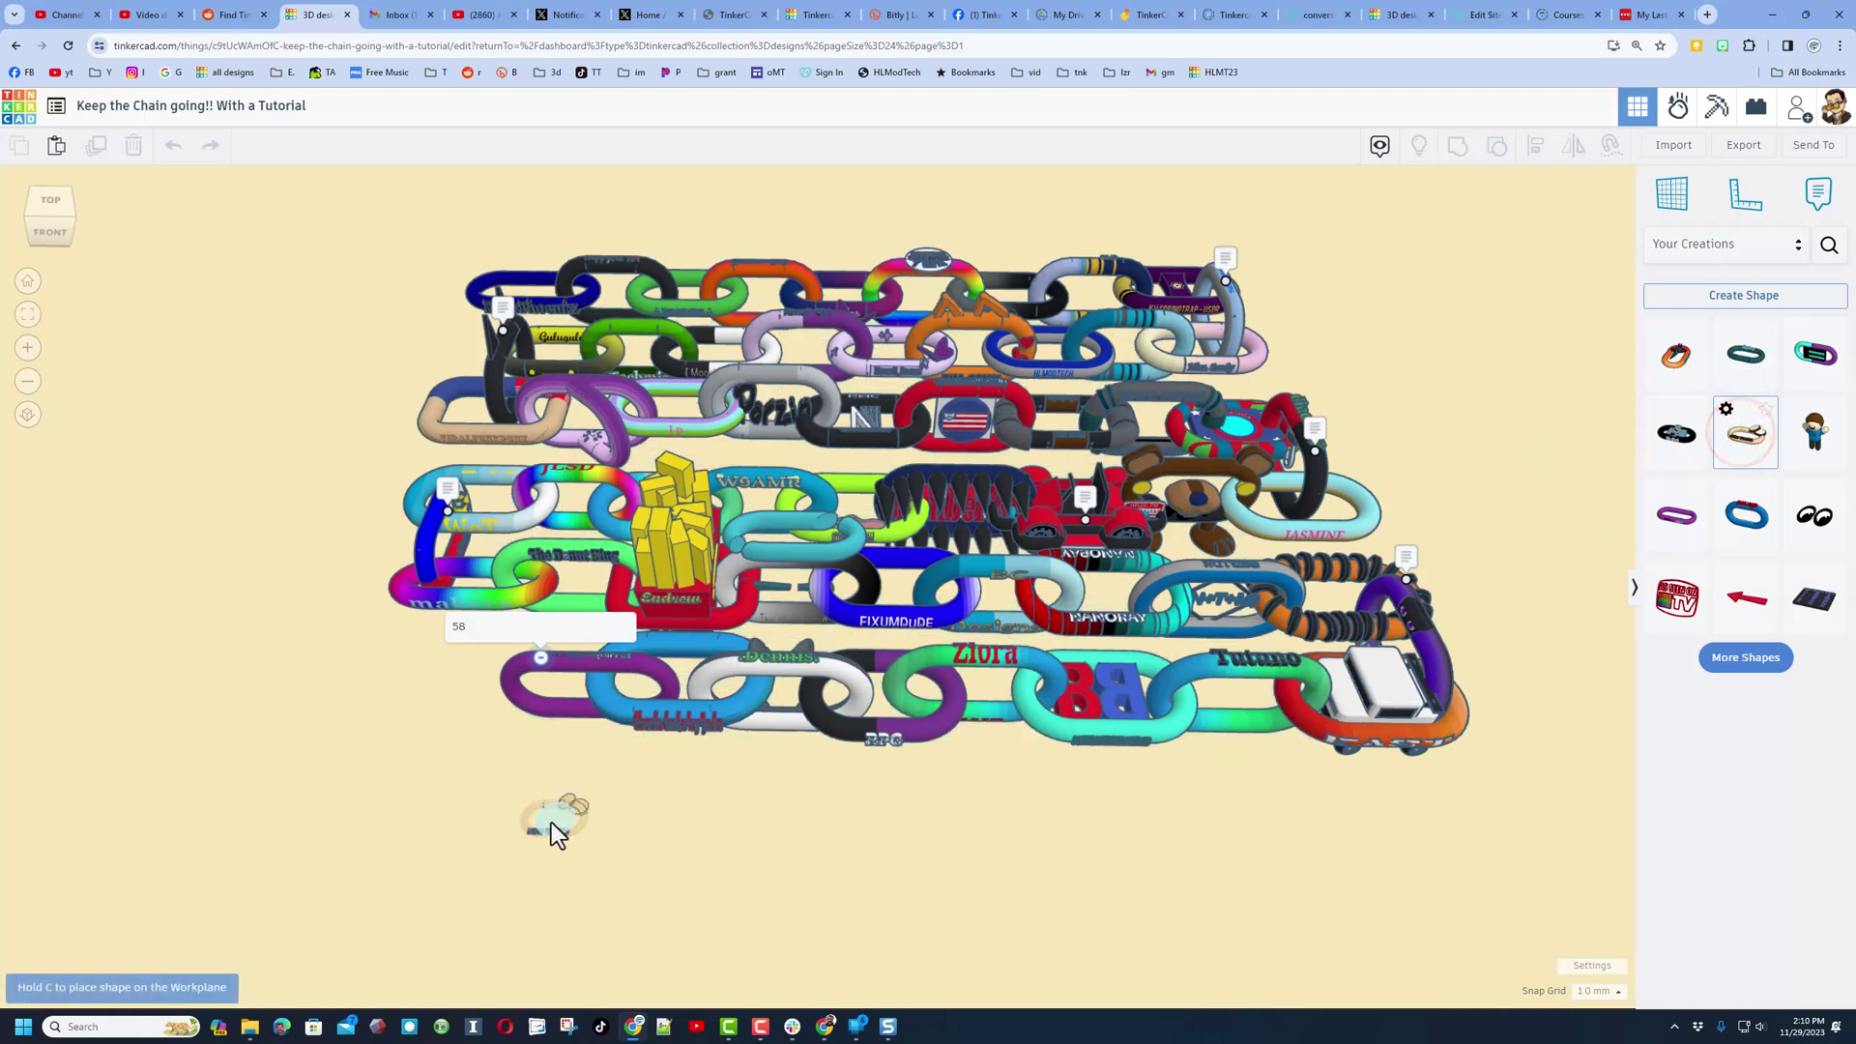
Place the beige cookie link and hook it onto the purple link at the chain's end
click(518, 792)
scroll(524, 792, up, 4)
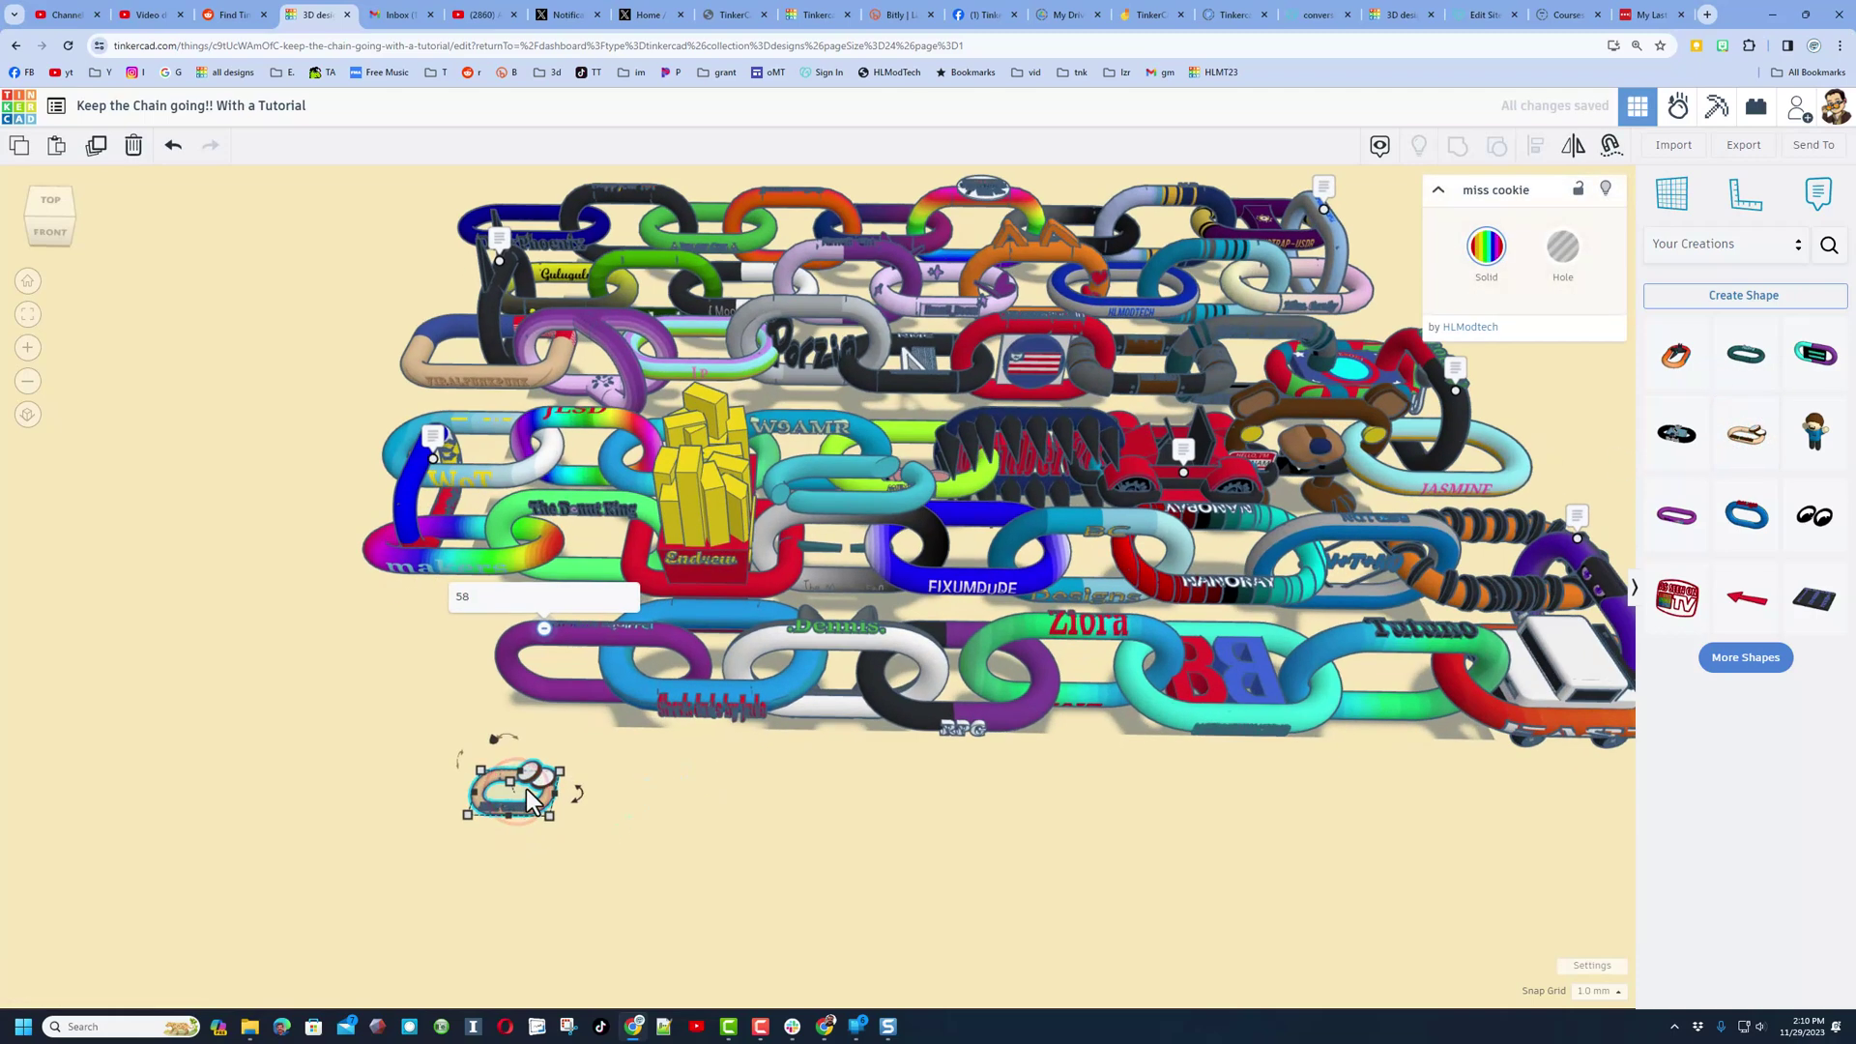
scroll(497, 793, up, 2)
right_drag(496, 792, 605, 764)
drag(652, 725, 523, 711)
right_drag(766, 745, 571, 820)
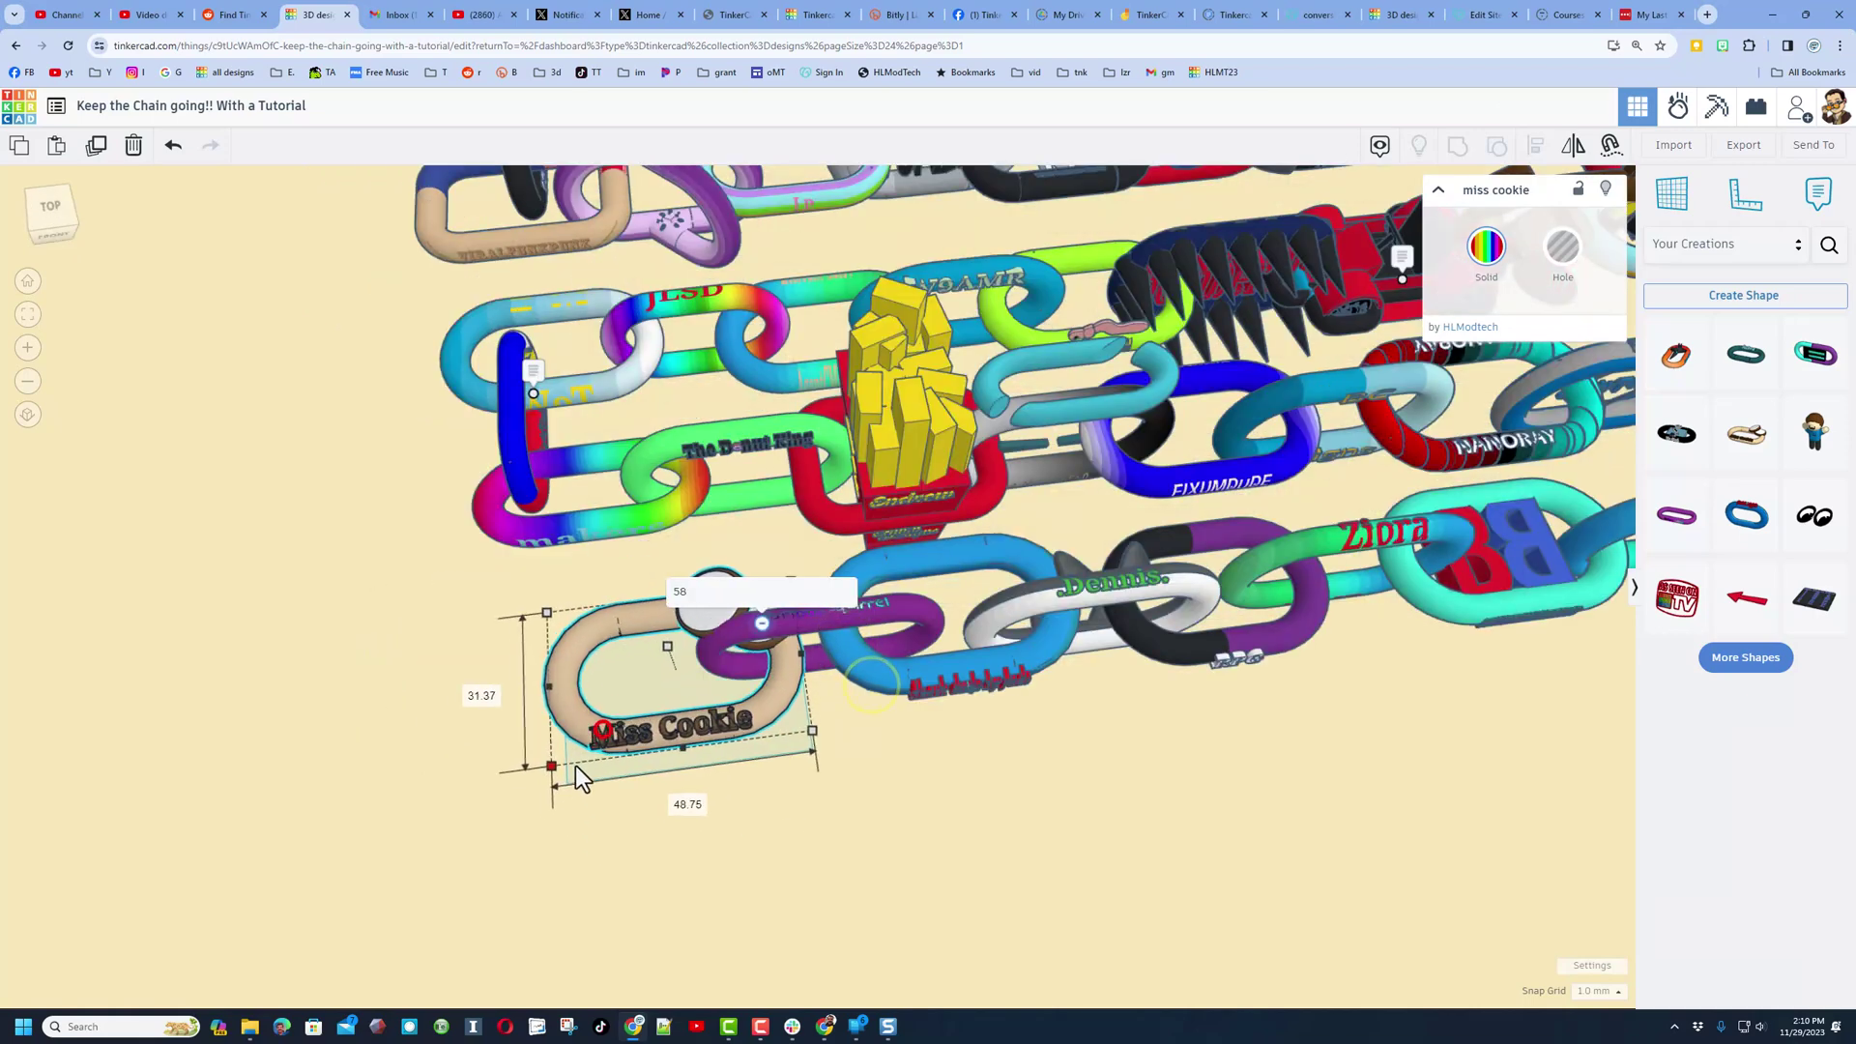
drag(601, 731, 769, 665)
Move the black fox link to open workplane and rotate it 90° to stand upright
right_drag(769, 665, 899, 831)
drag(1080, 723, 742, 895)
key(f)
right_drag(785, 873, 733, 864)
scroll(734, 864, down, 5)
drag(768, 867, 657, 605)
Drag another saved cyan-purple link from Your Creations onto the workplane
right_drag(657, 605, 858, 708)
scroll(752, 702, down, 3)
click(683, 727)
drag(1834, 382, 541, 798)
Move the orange rocket link to the chain's end and raise it 10 mm
click(577, 775)
scroll(826, 653, up, 5)
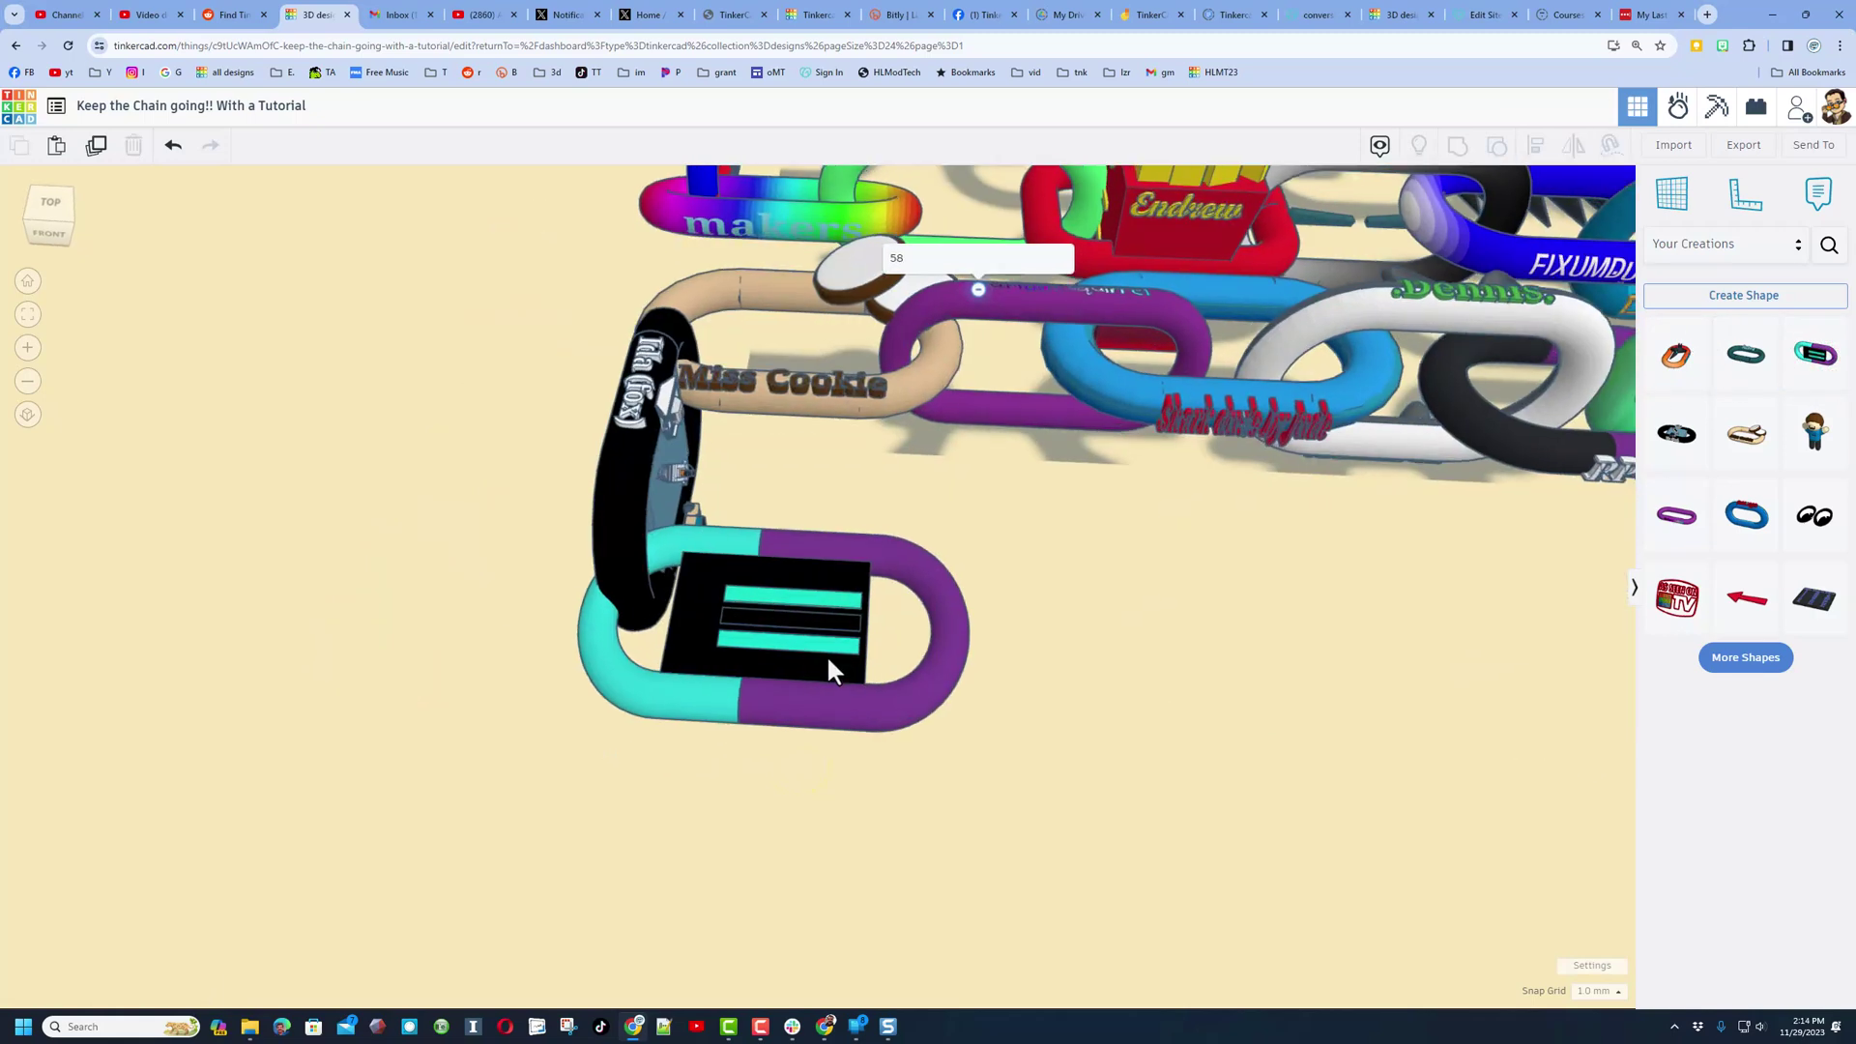
right_drag(810, 652, 792, 482)
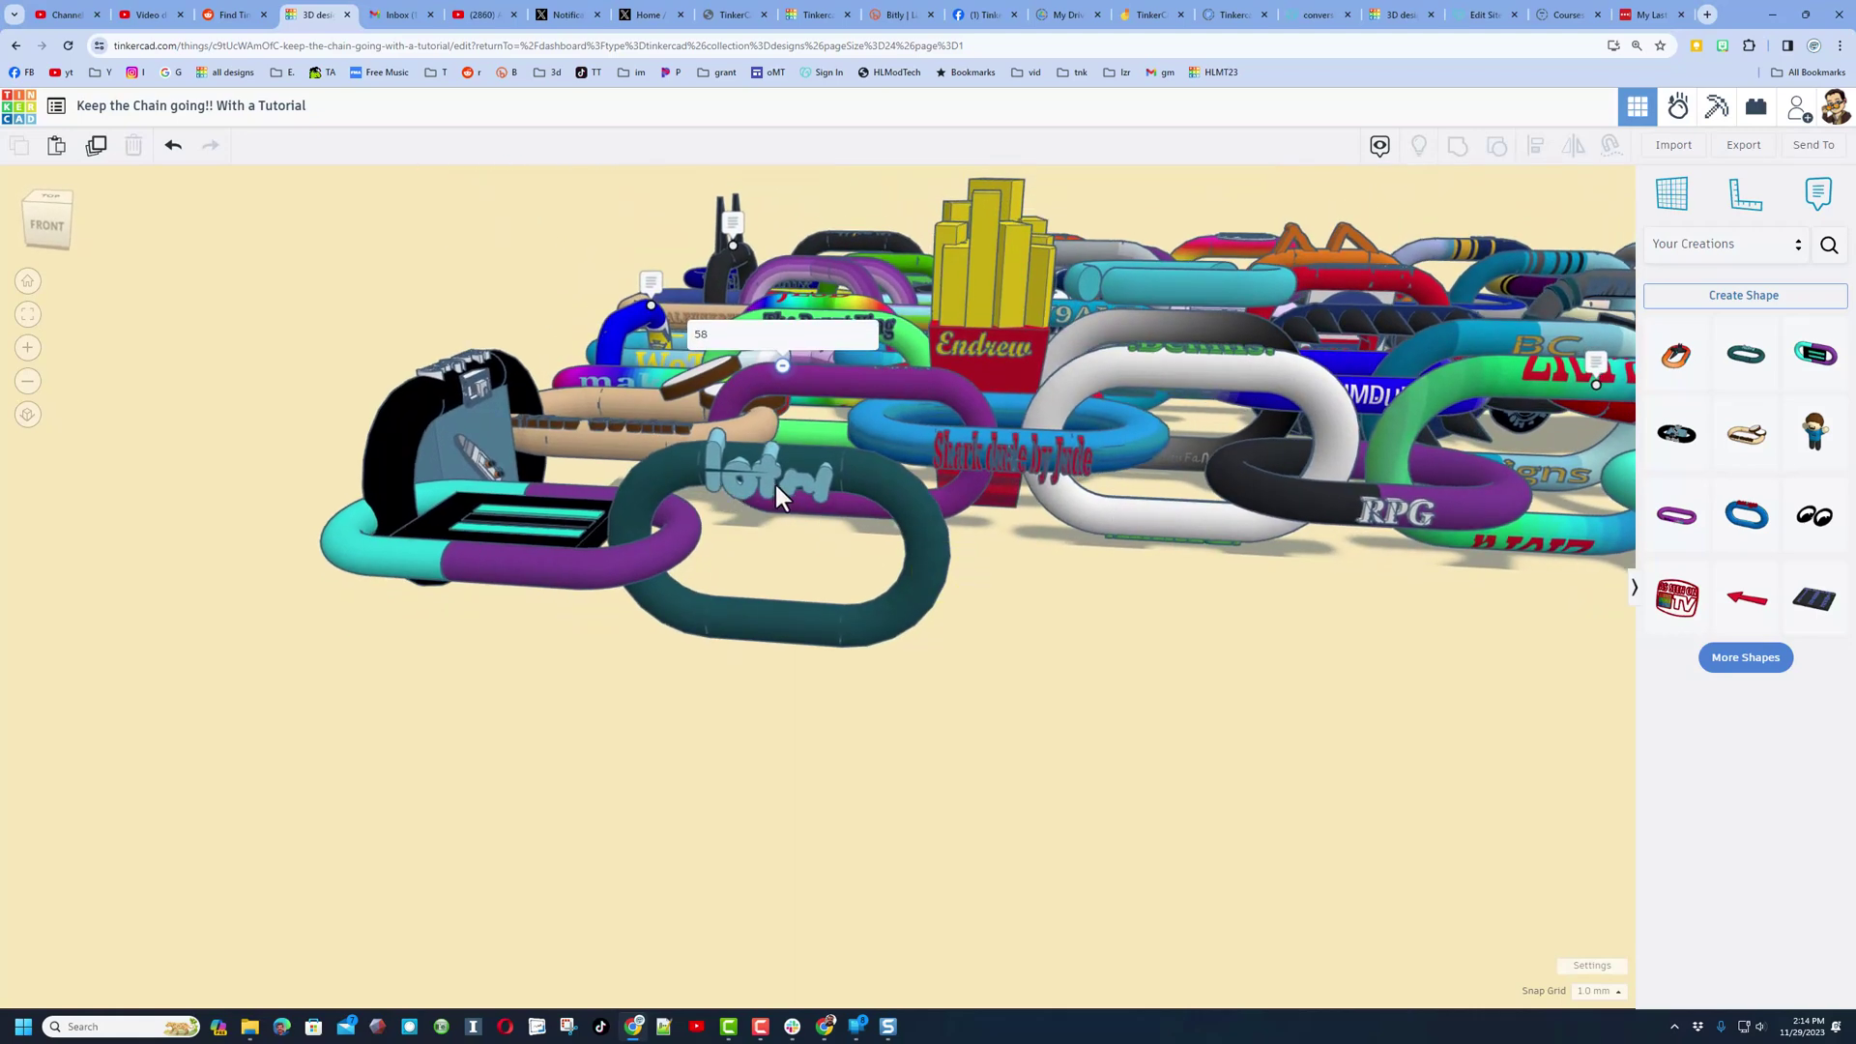
right_drag(996, 576, 1180, 775)
drag(1001, 690, 903, 617)
drag(893, 495, 885, 421)
right_drag(781, 670, 844, 756)
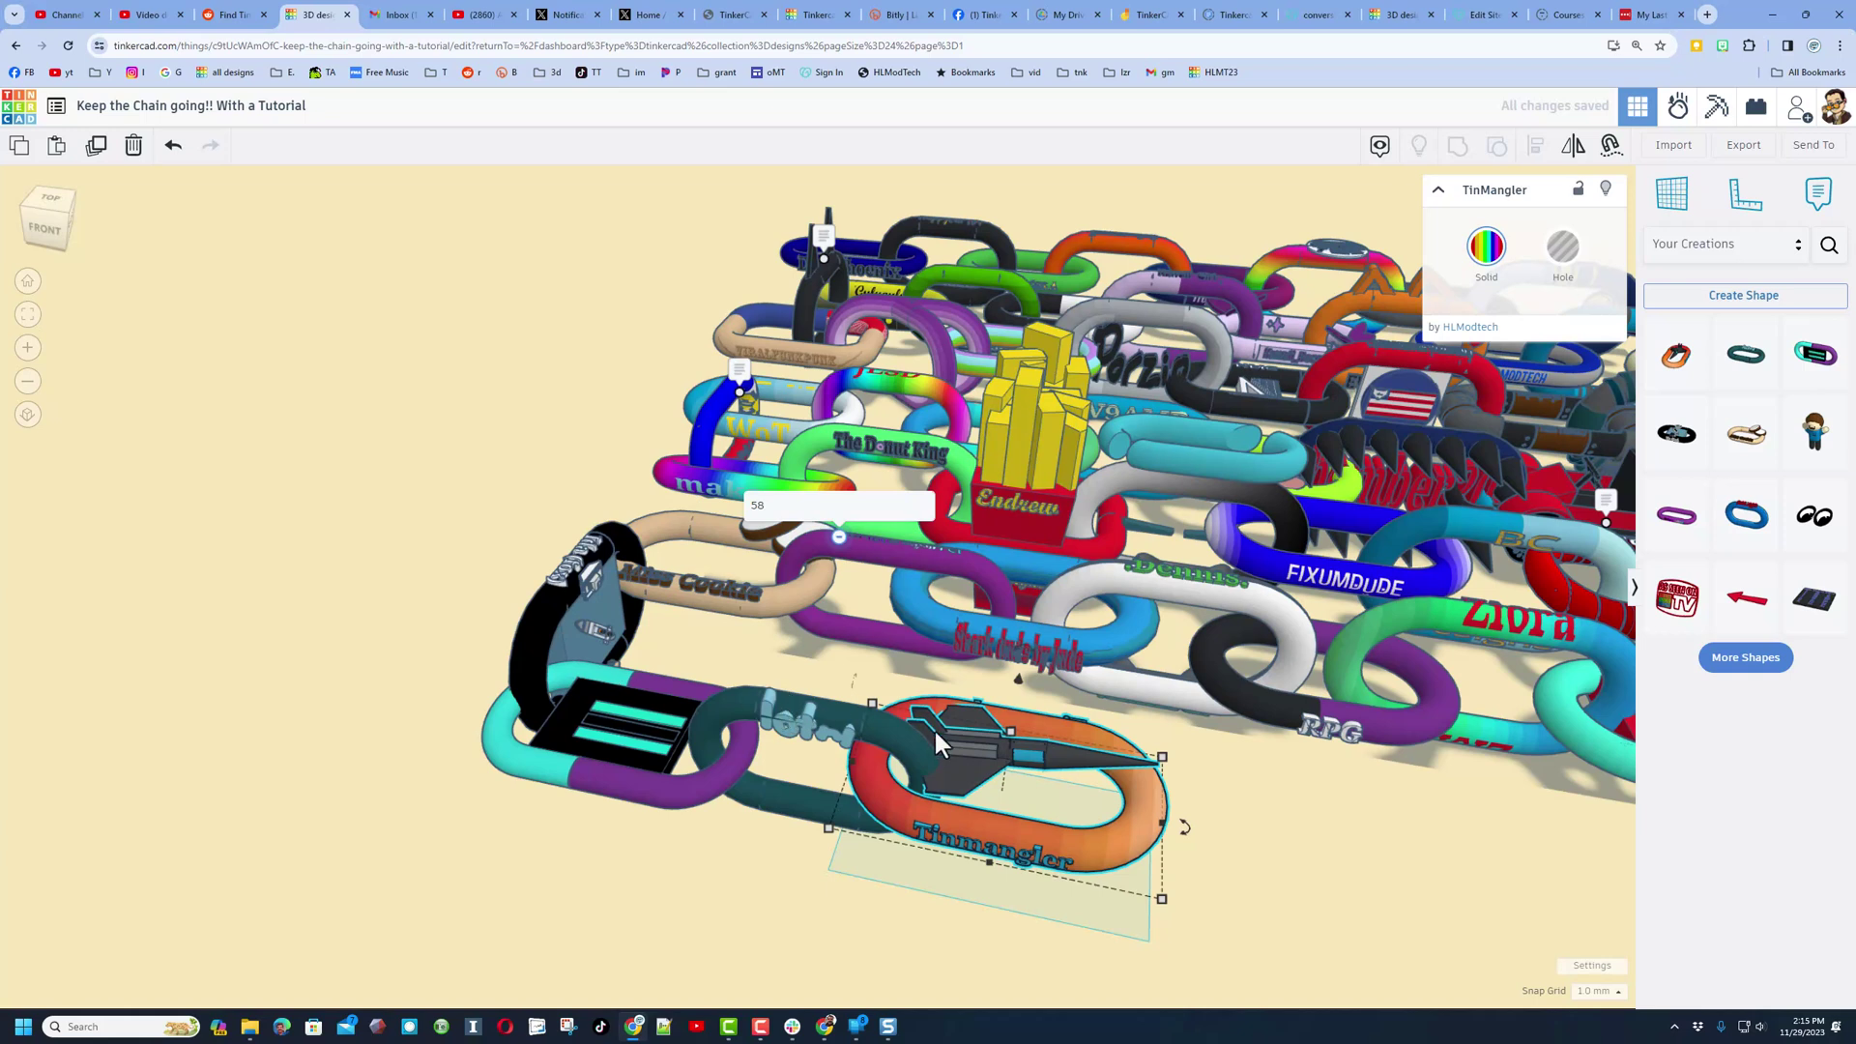
Add a note reading 63 on the orange rocket link
key(n)
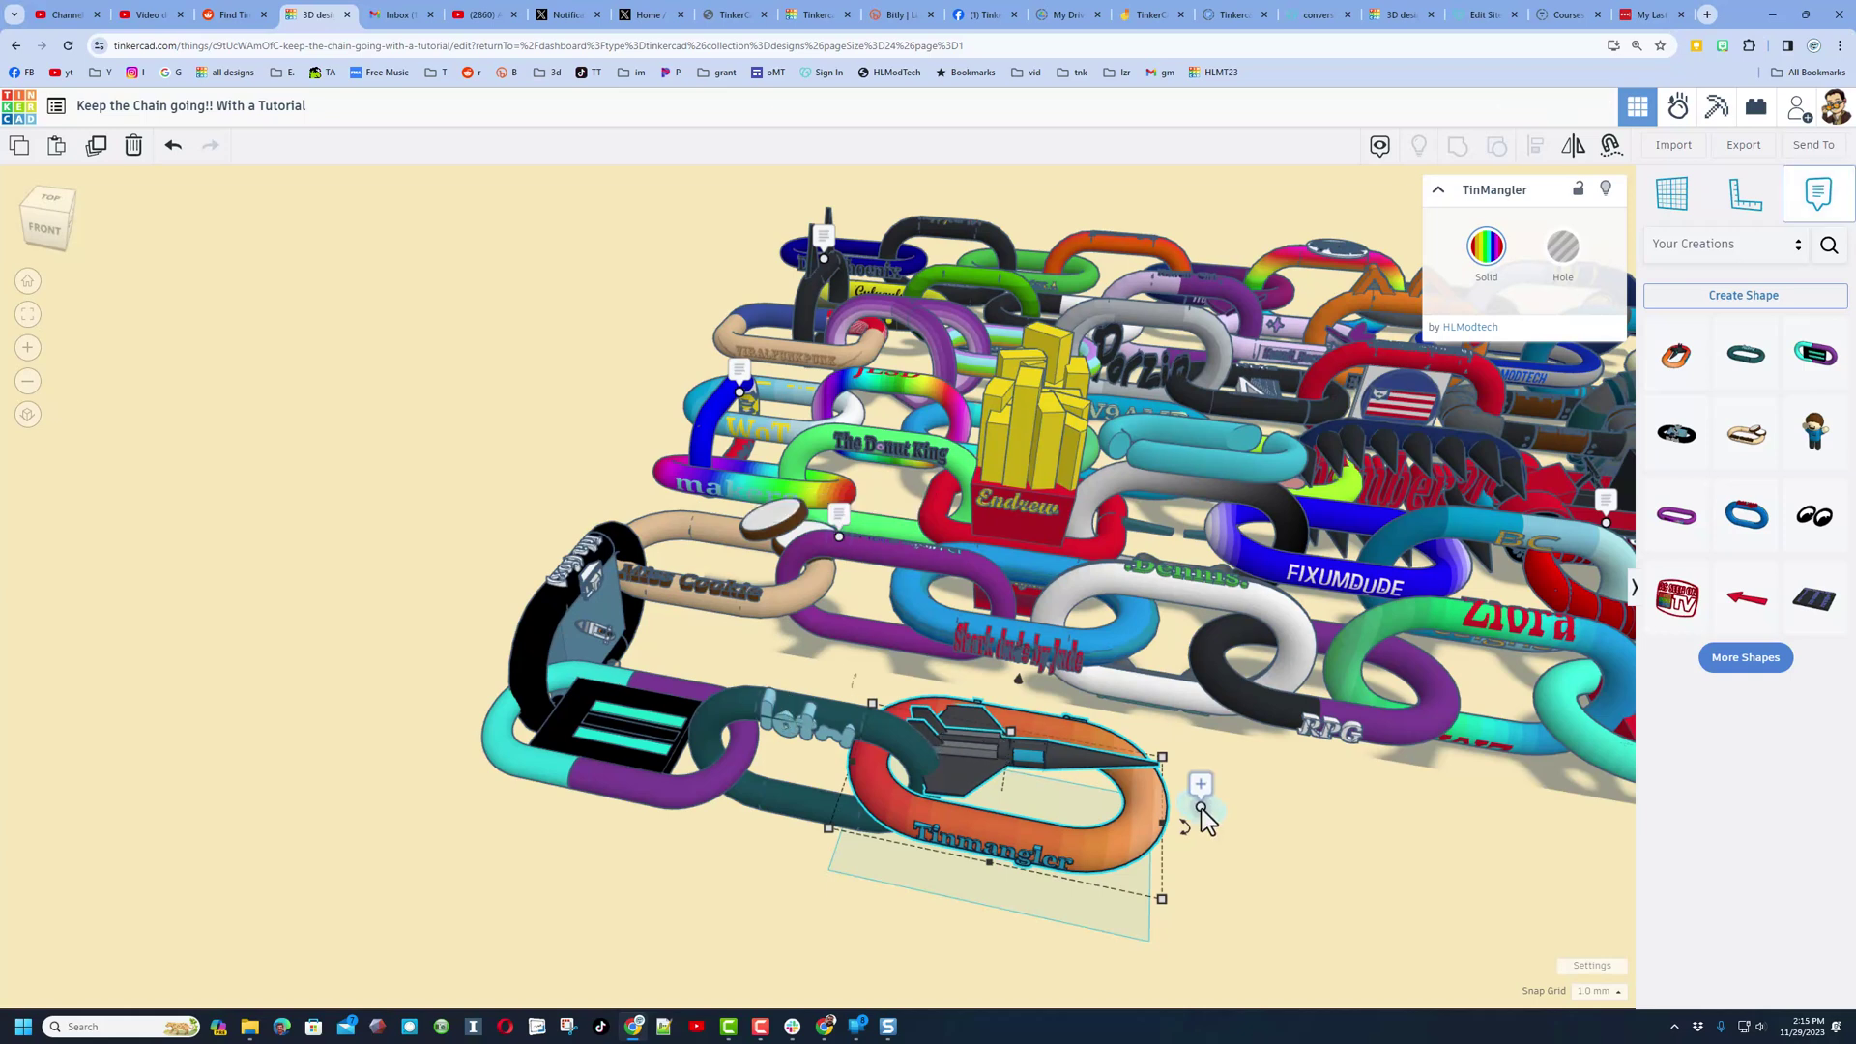
click(1145, 791)
click(1140, 768)
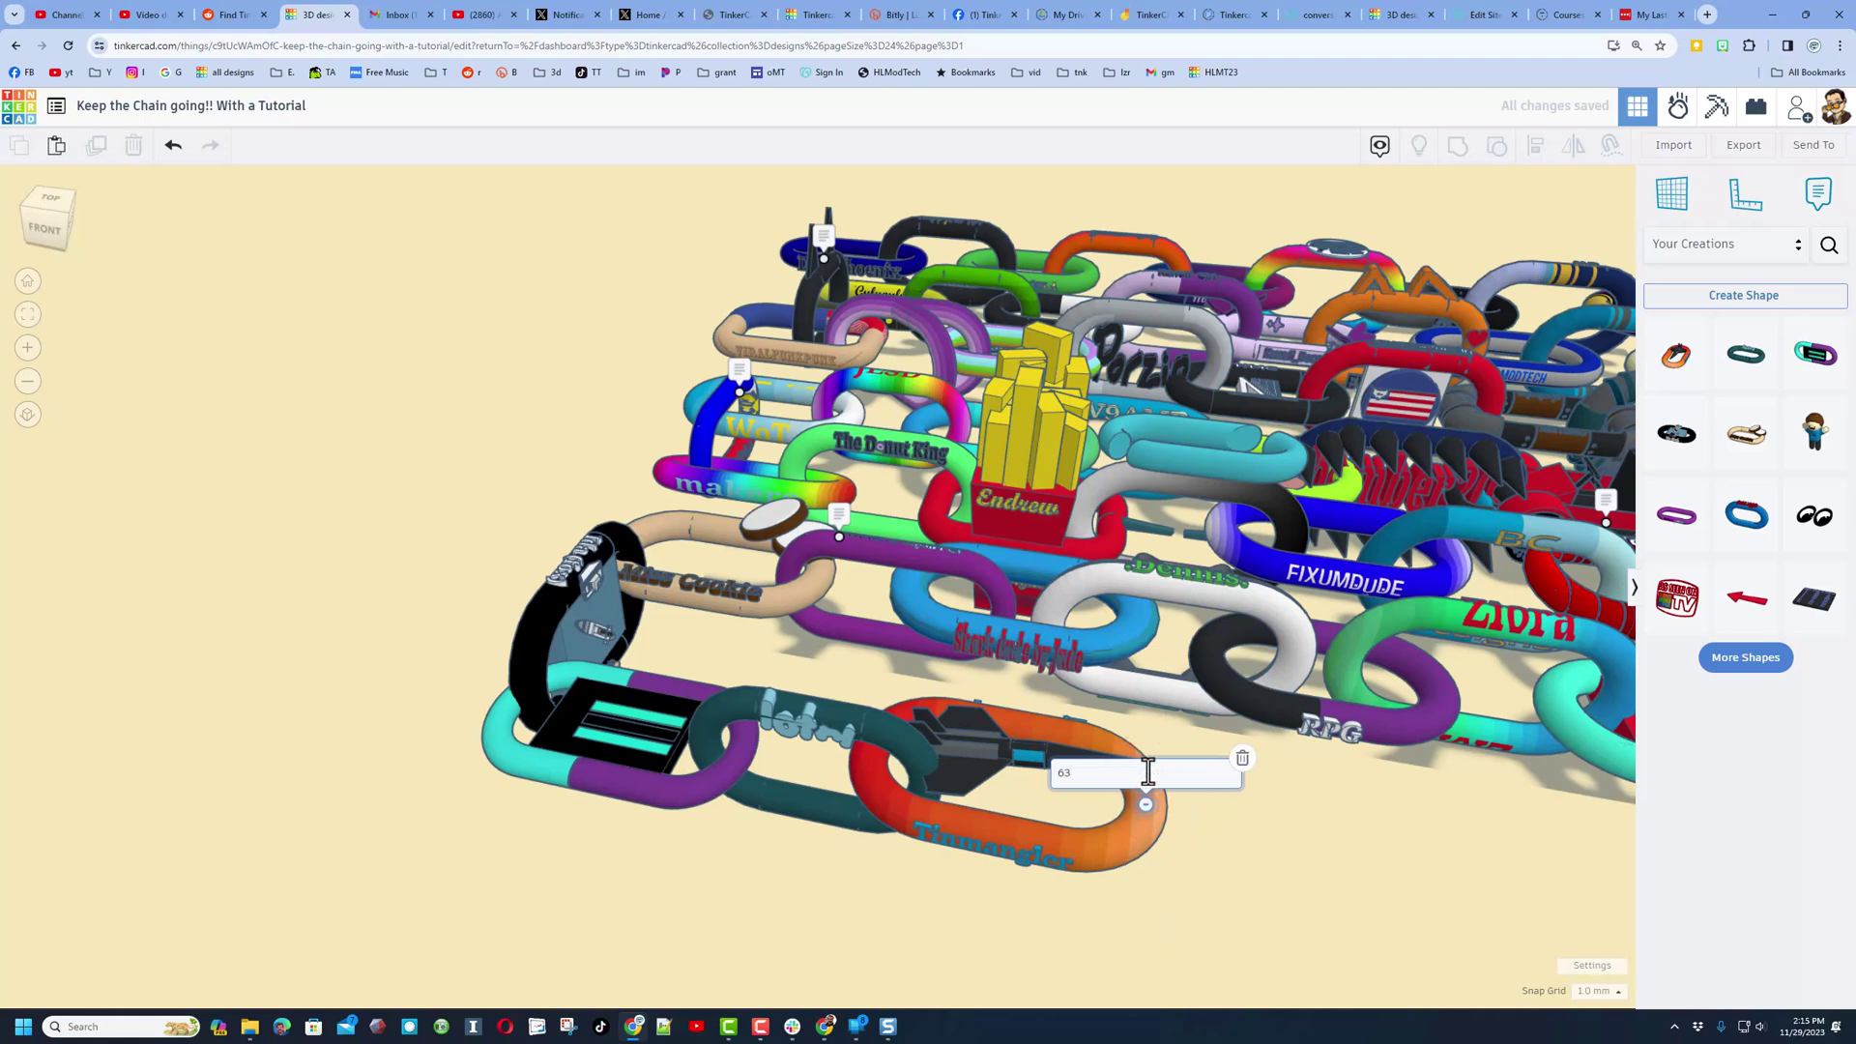
shift+right_drag(1363, 812, 1174, 856)
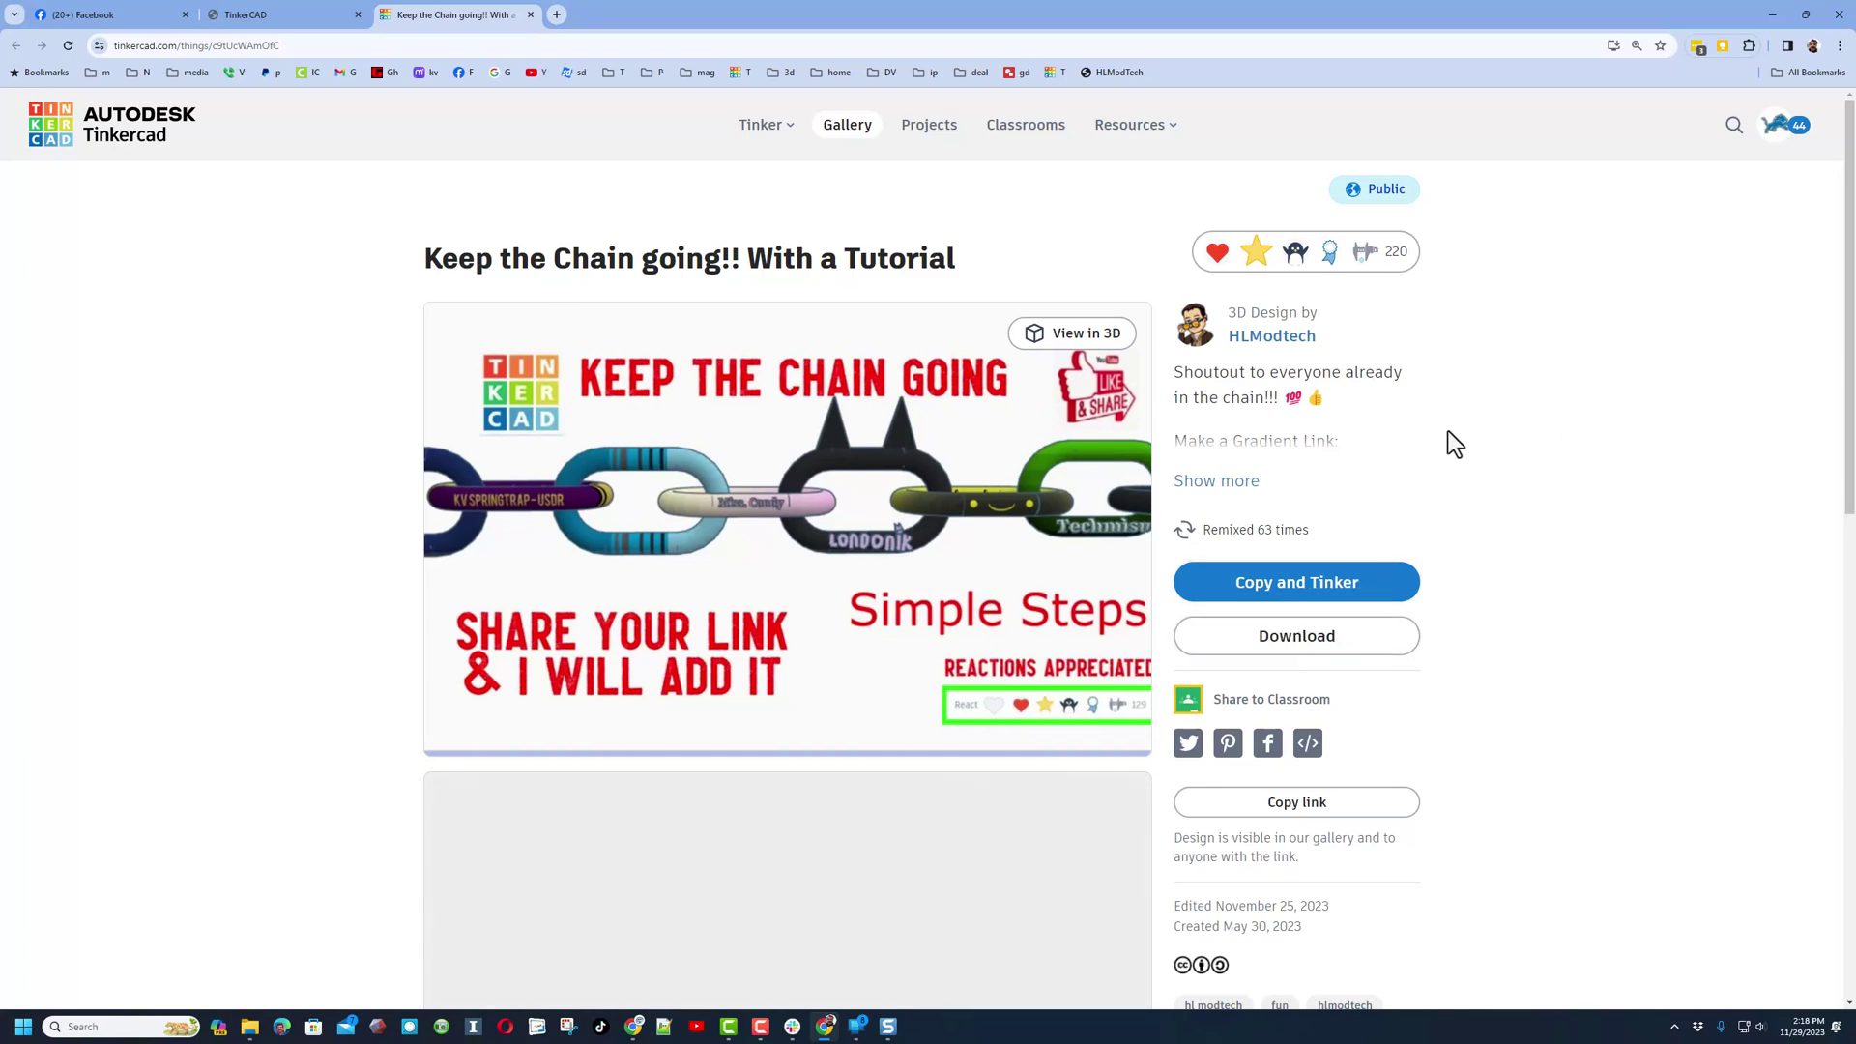
Expand the design's full description with Show more
click(1216, 483)
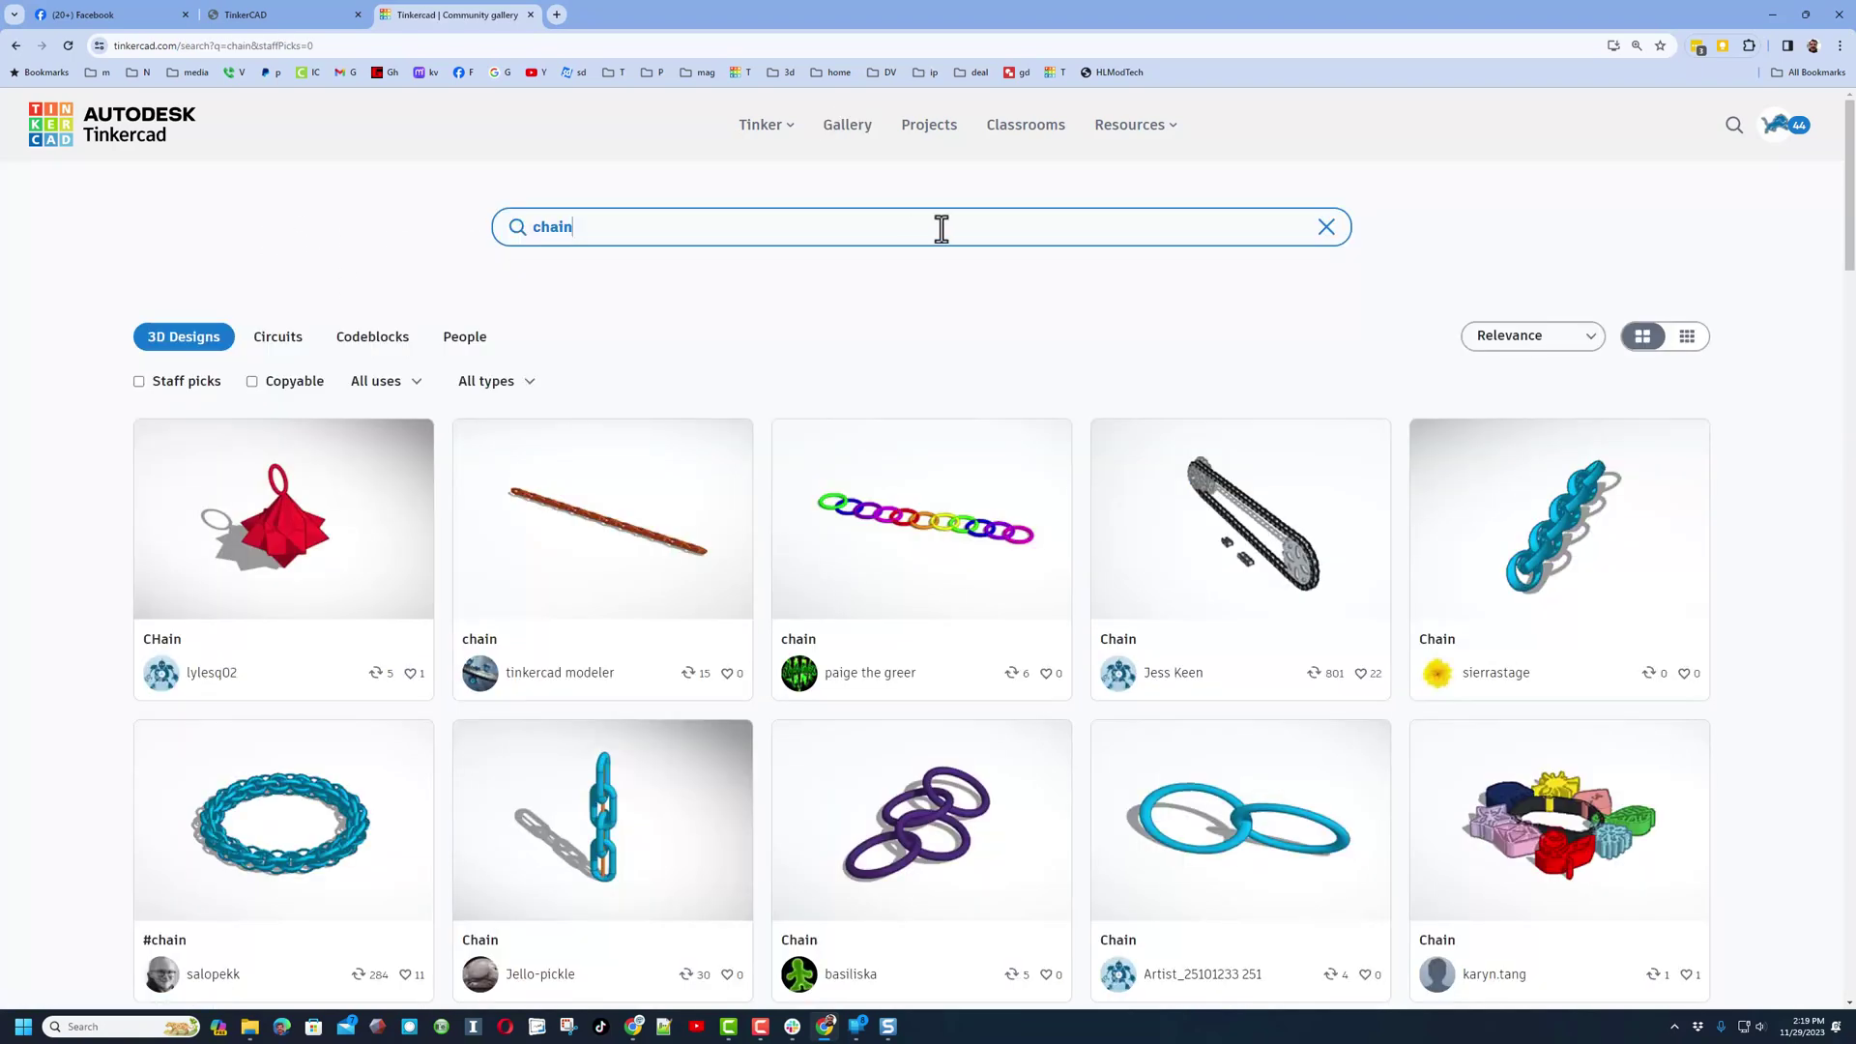
Replace the gallery search term with 'hlmt23' and run the search
scroll(609, 502, down, 7)
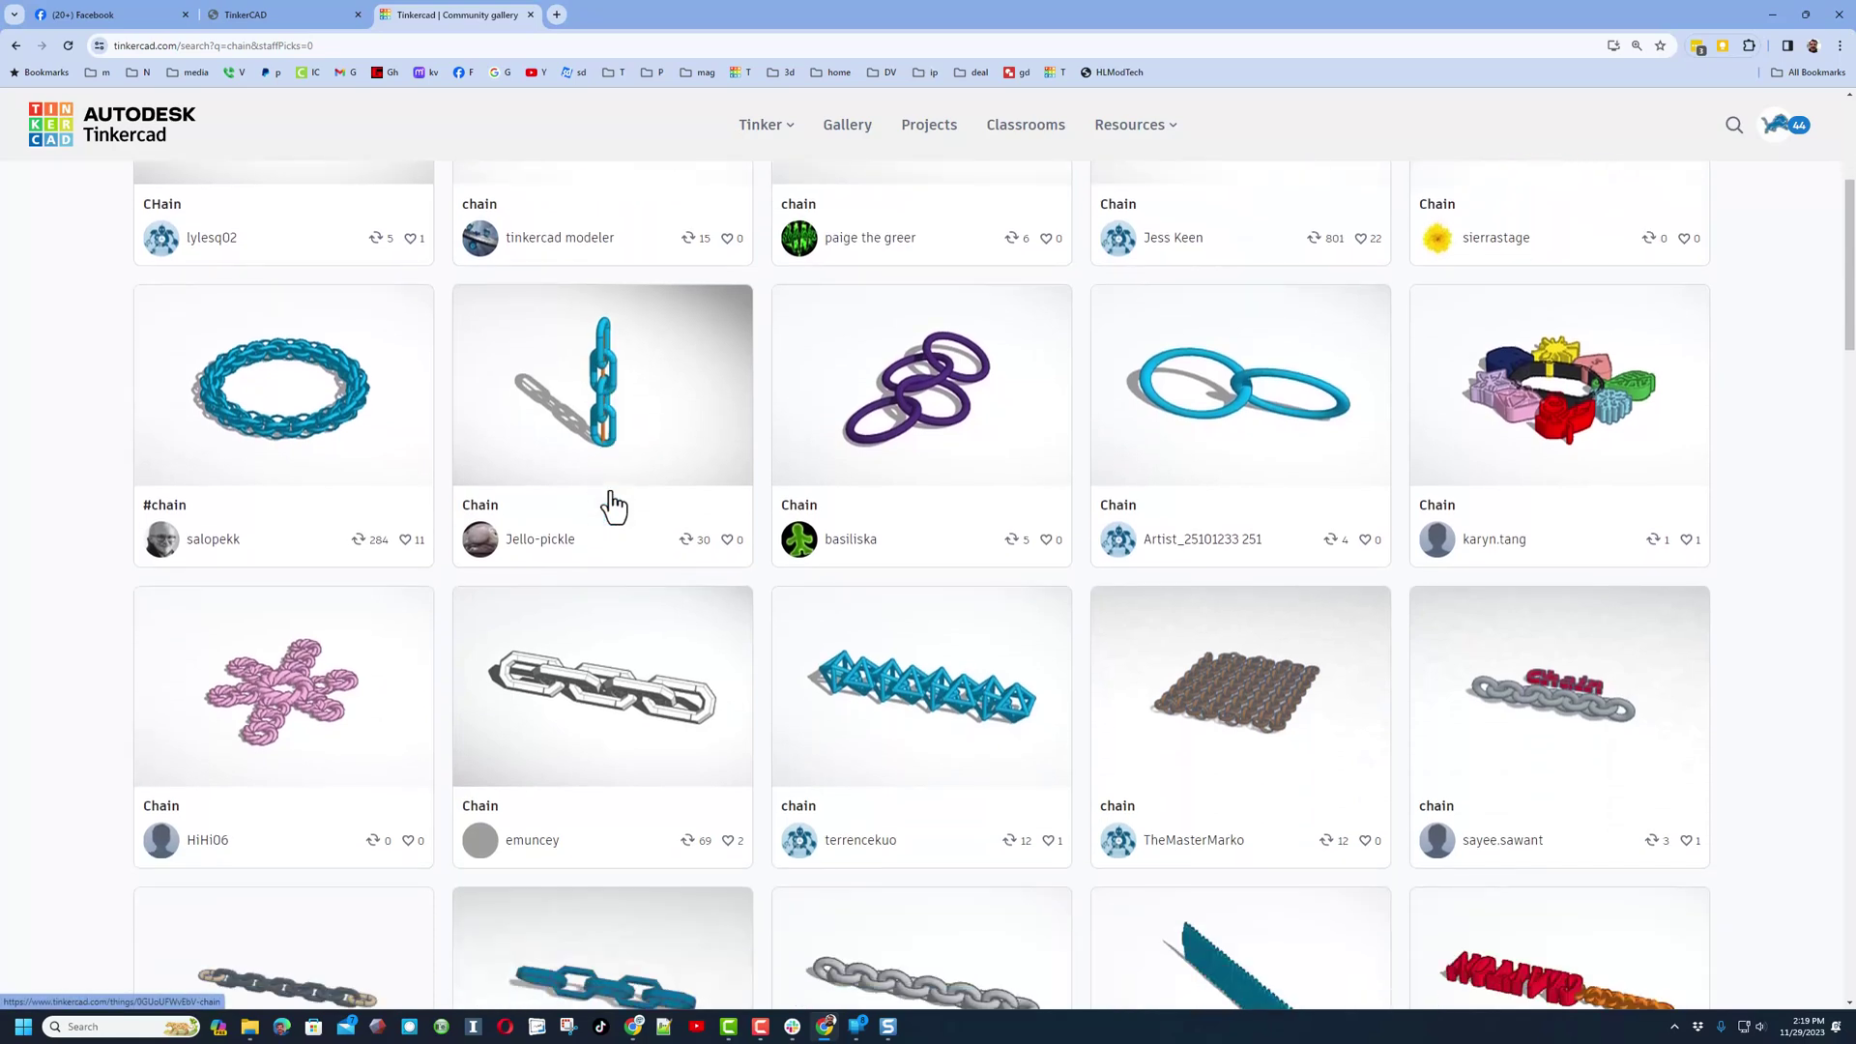
scroll(616, 504, up, 7)
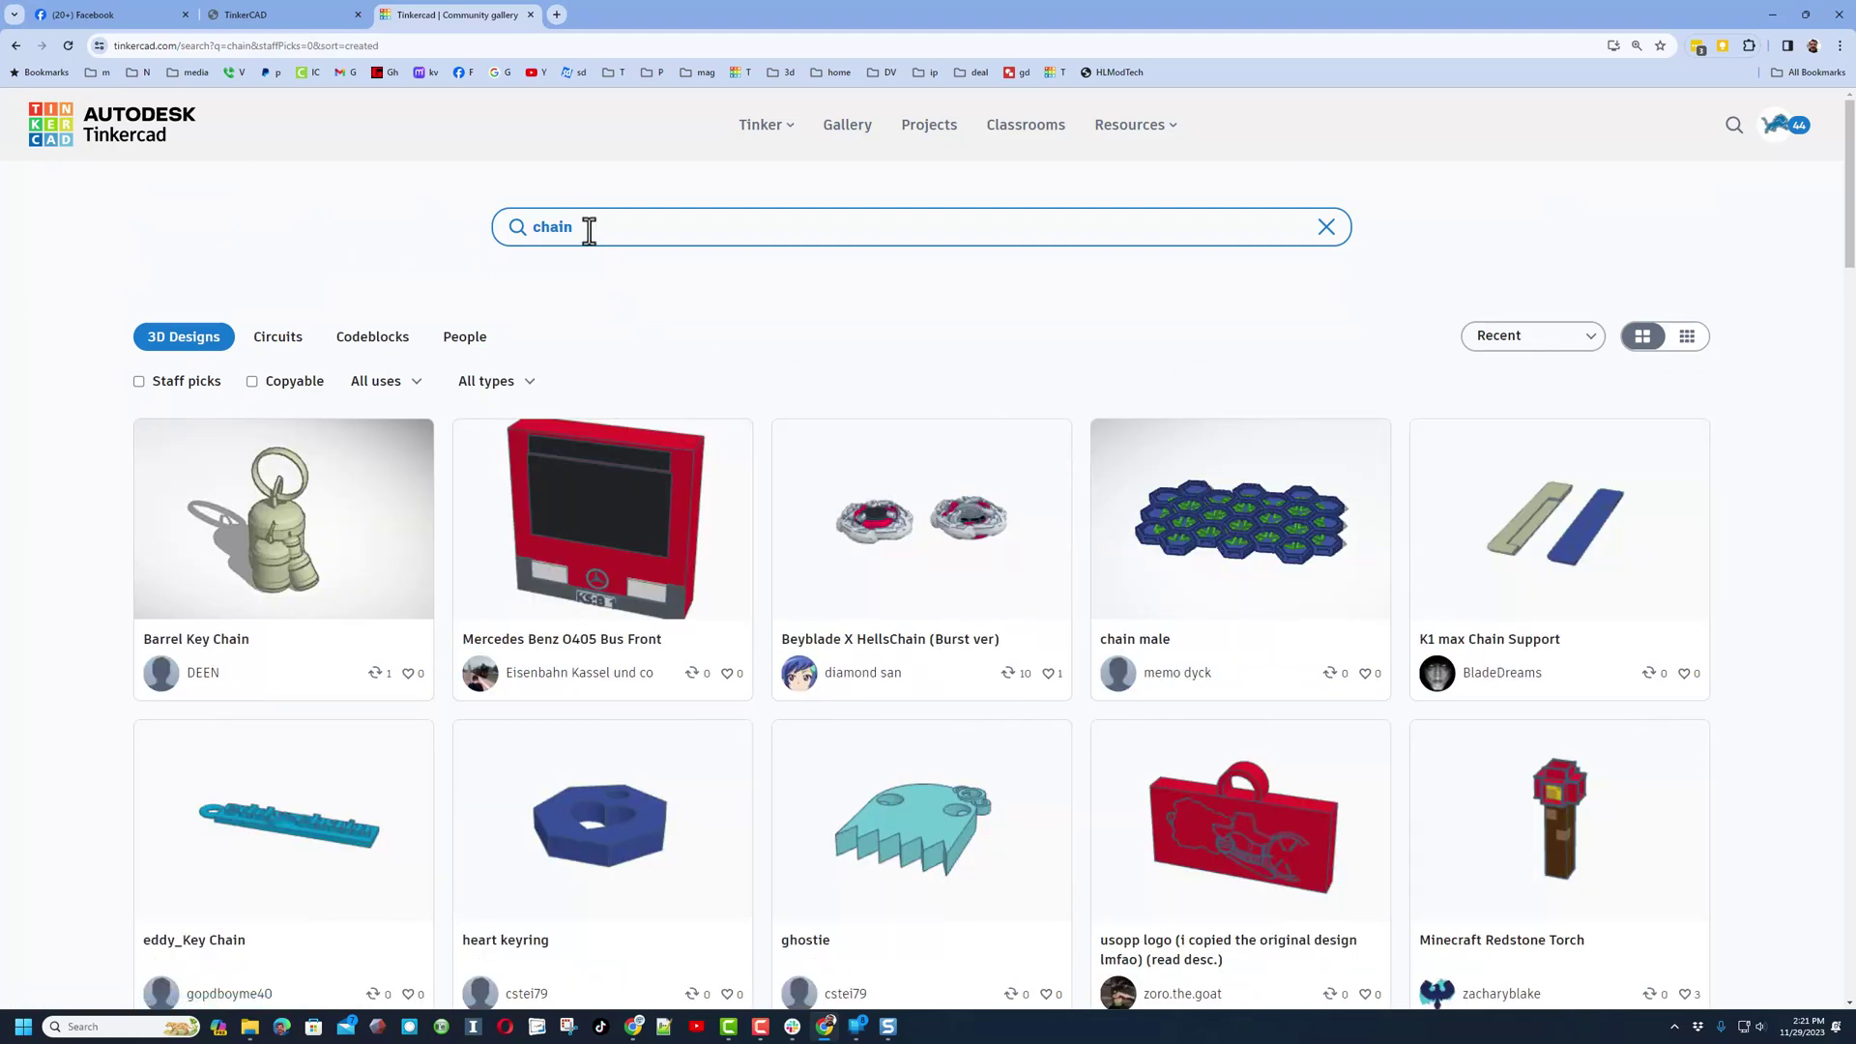
double_click(589, 228)
key(Return)
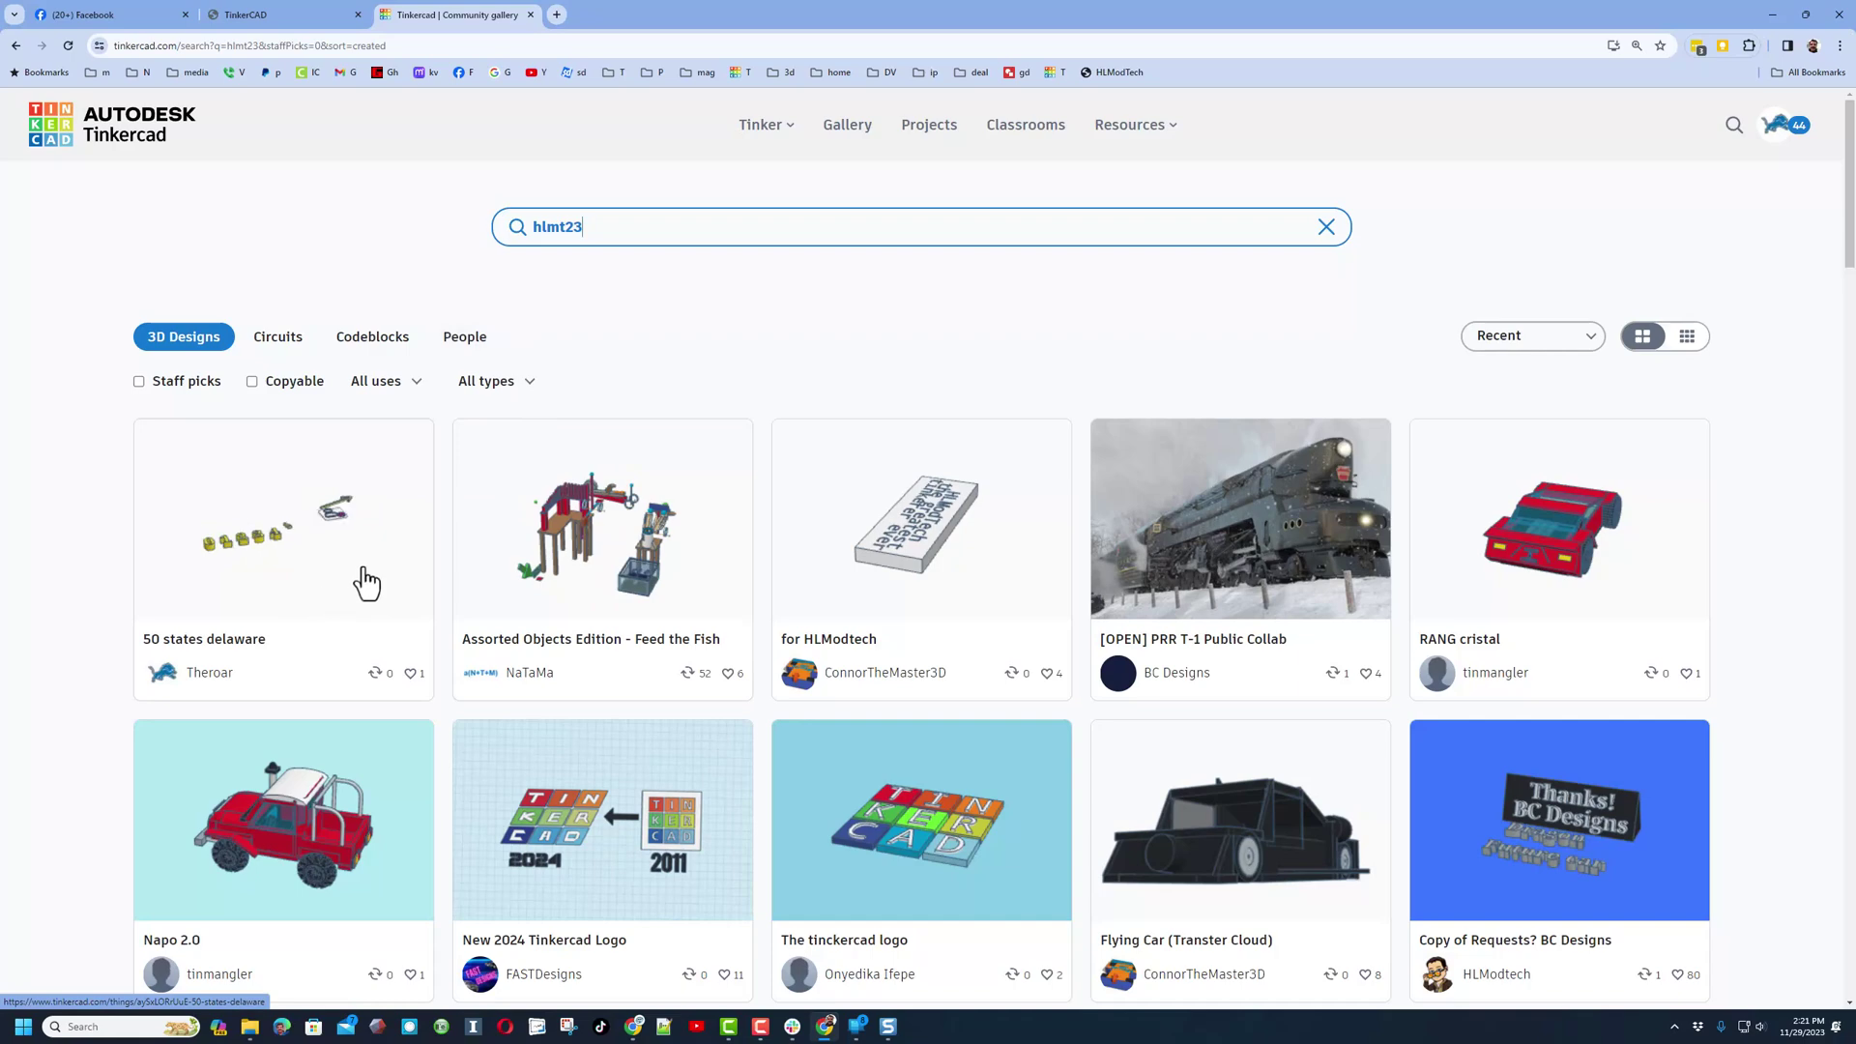
Give the Feed the Fish design a WOW! reaction and close its details
click(601, 531)
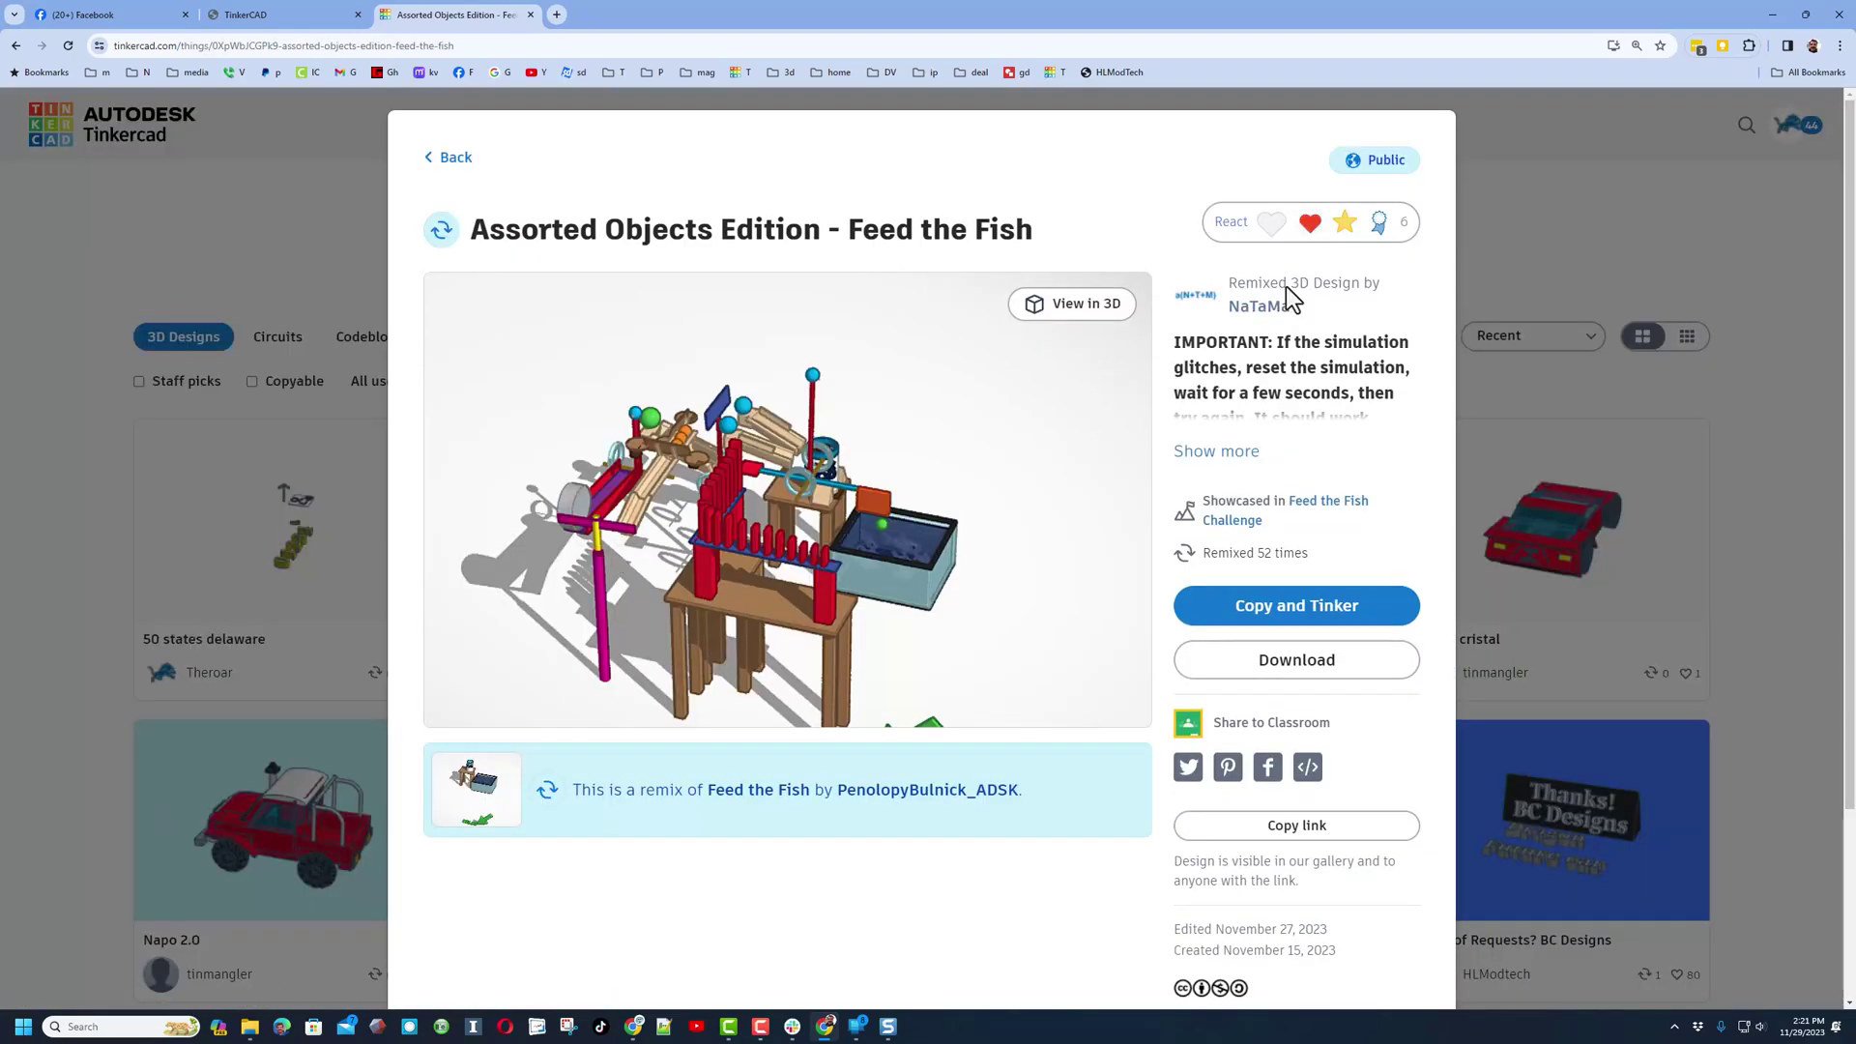
click(1318, 226)
click(1300, 371)
click(1517, 230)
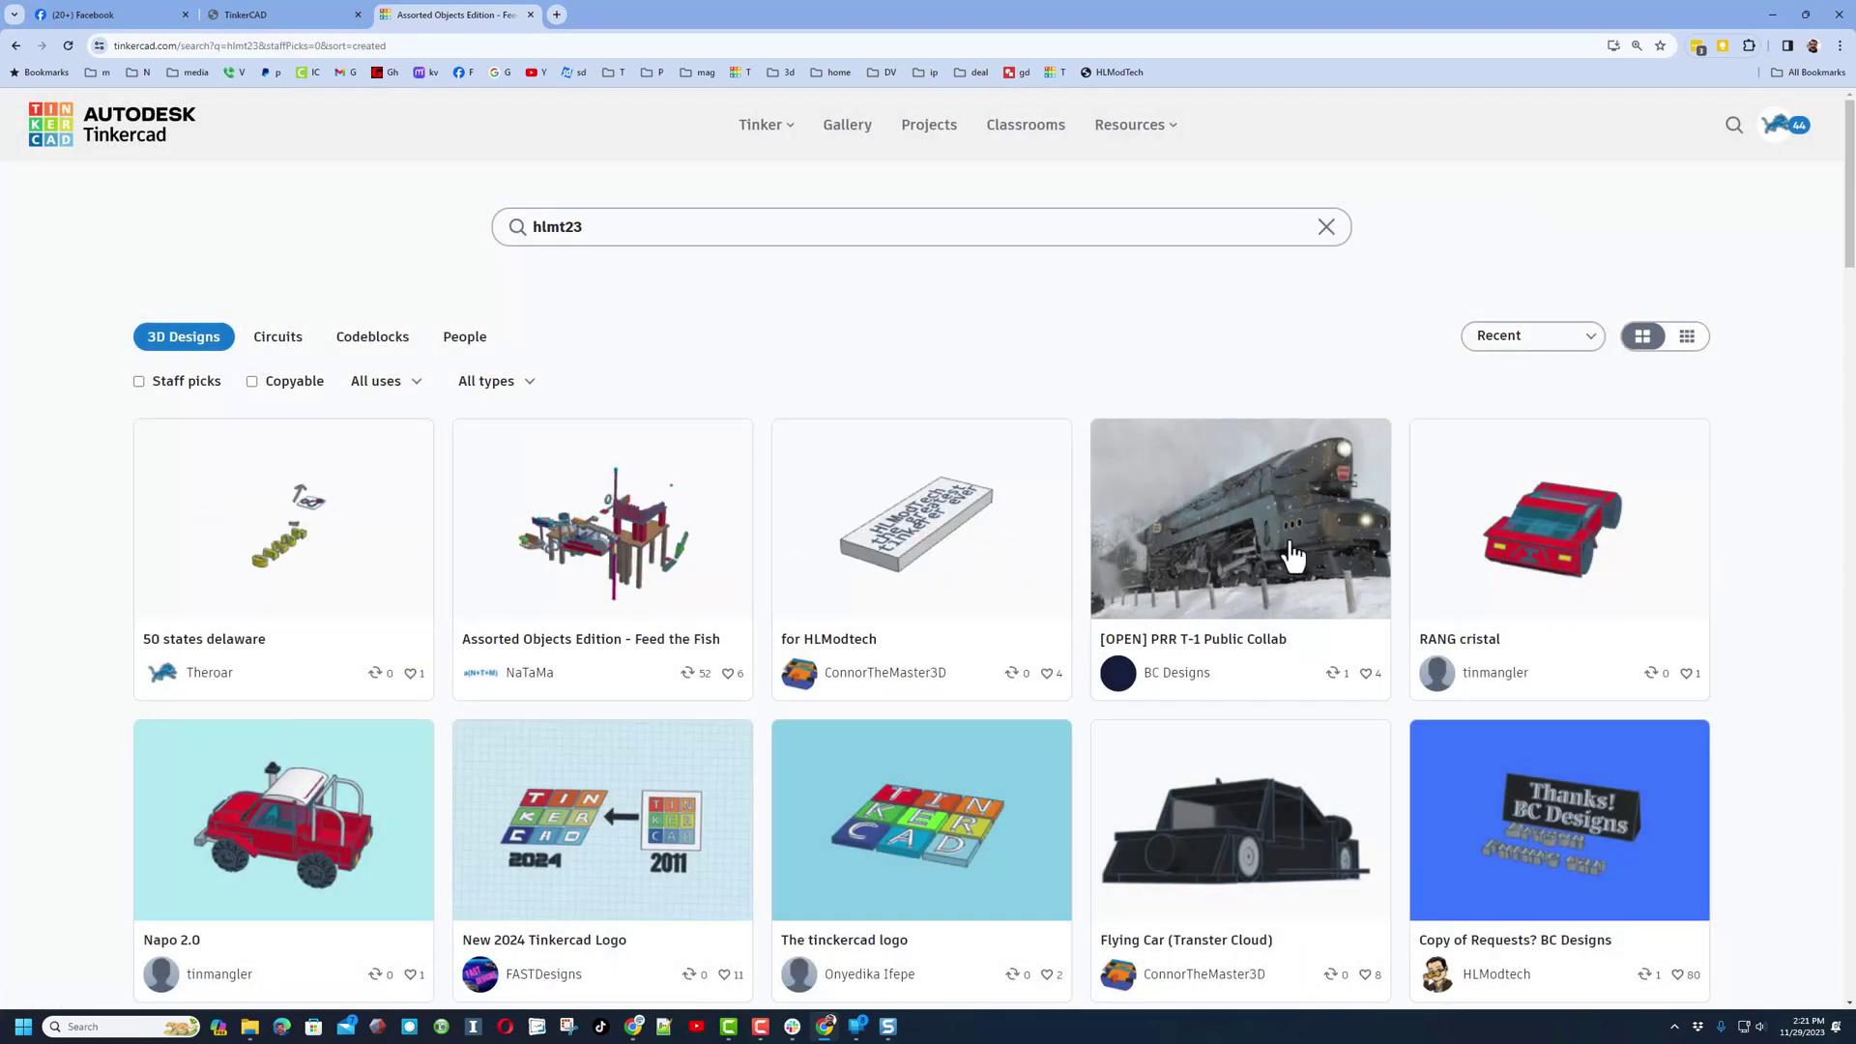
Scroll down the hlmt23 results past 'Architecture Chess Set'
scroll(800, 651, down, 5)
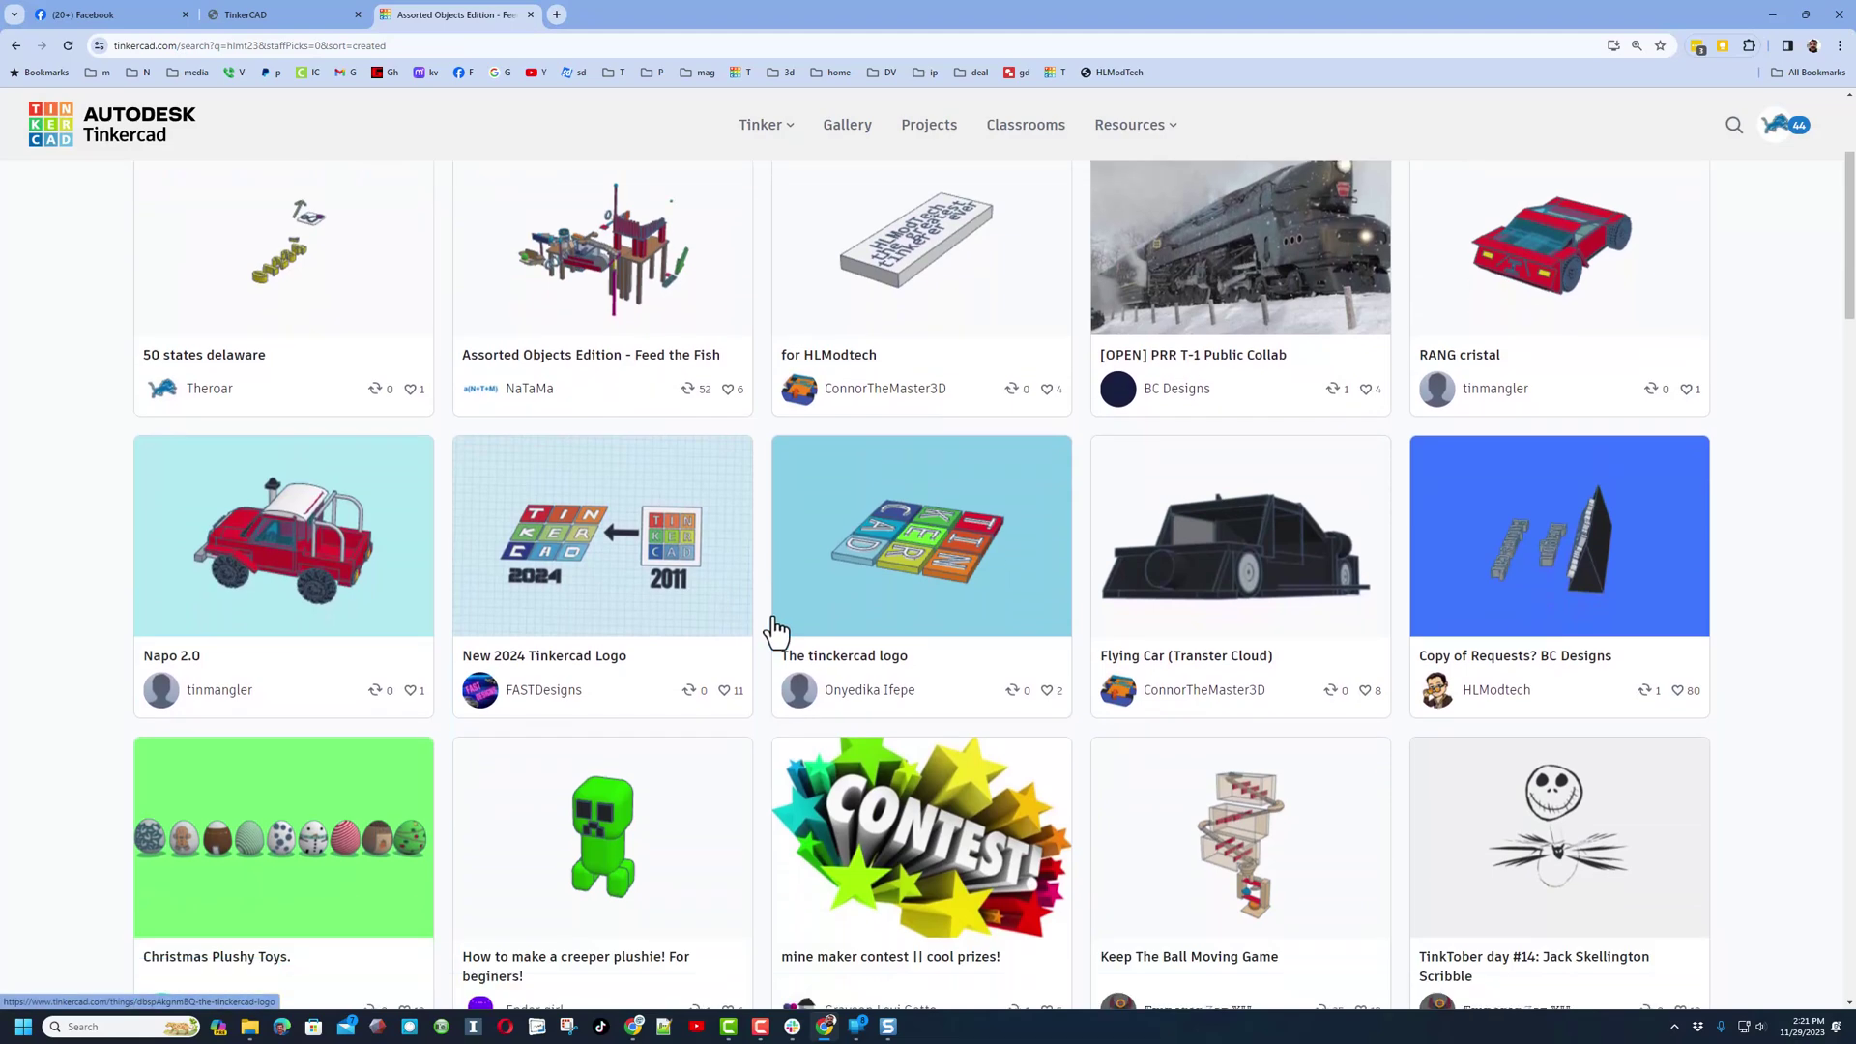
scroll(1083, 499, down, 9)
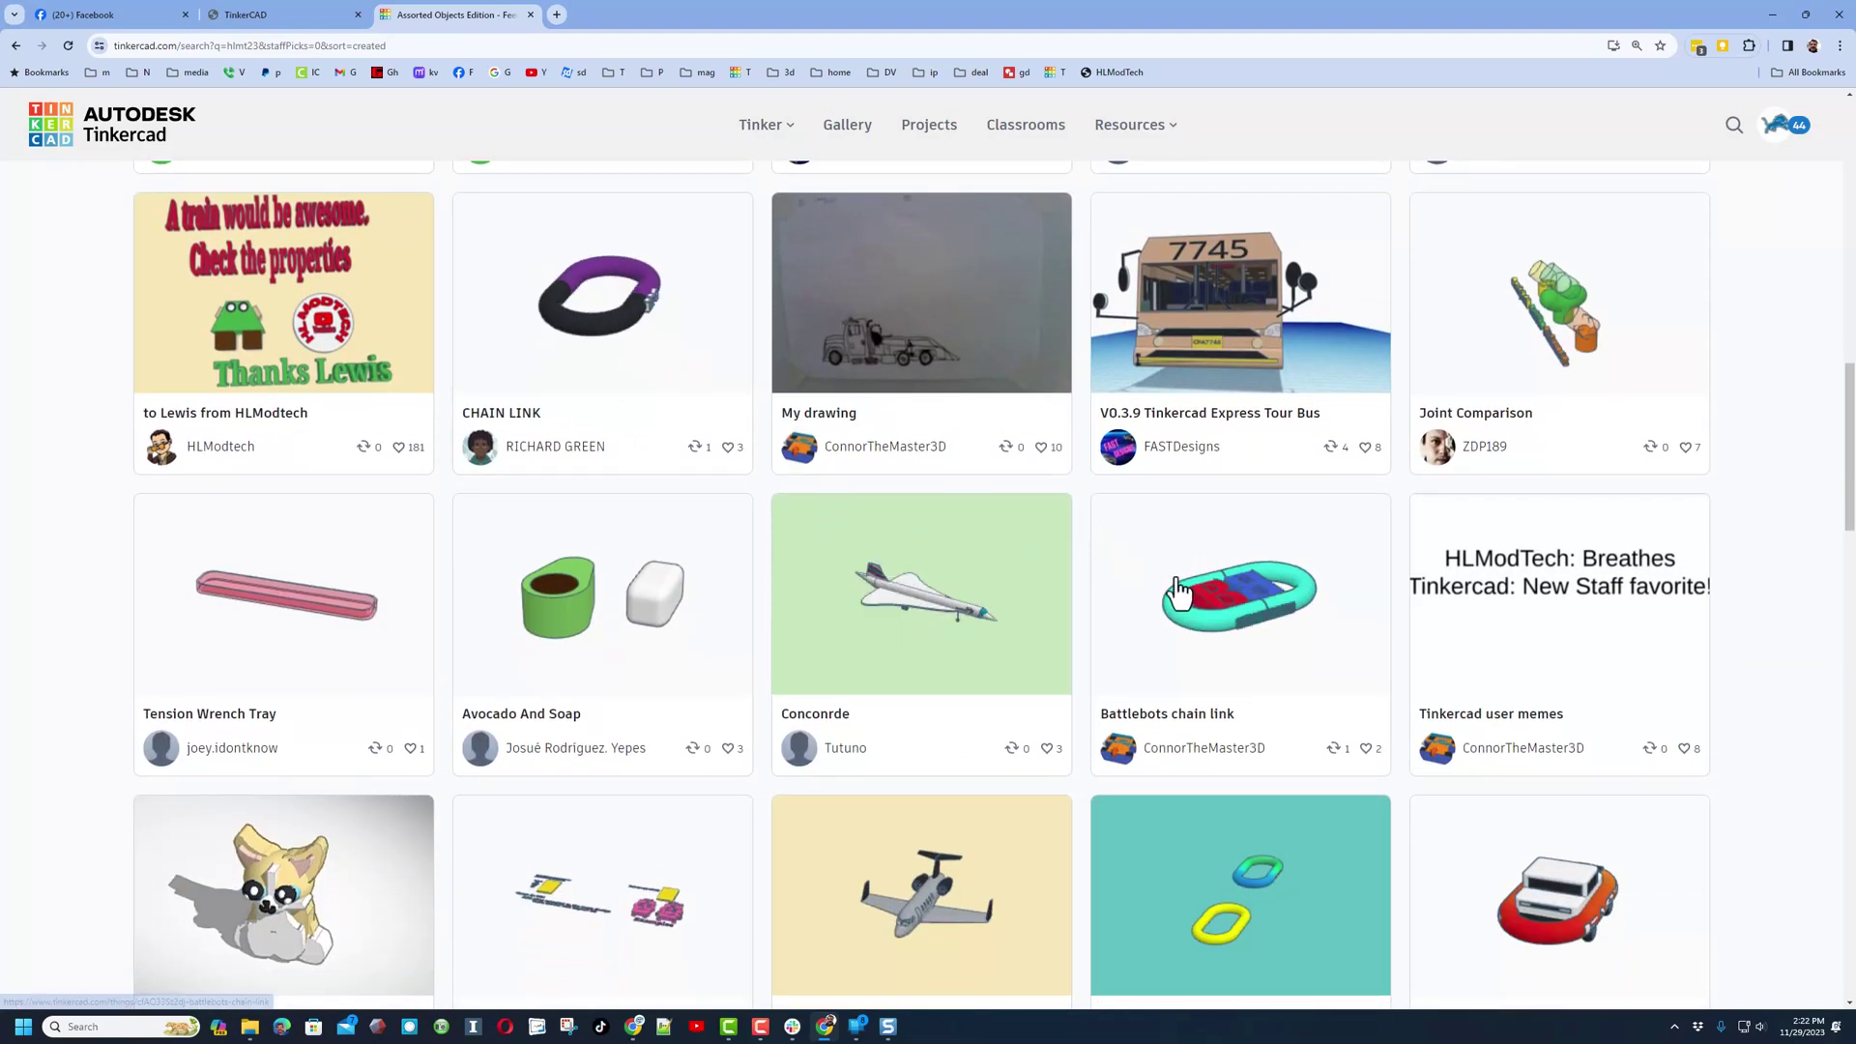
scroll(1172, 592, down, 3)
scroll(705, 670, down, 4)
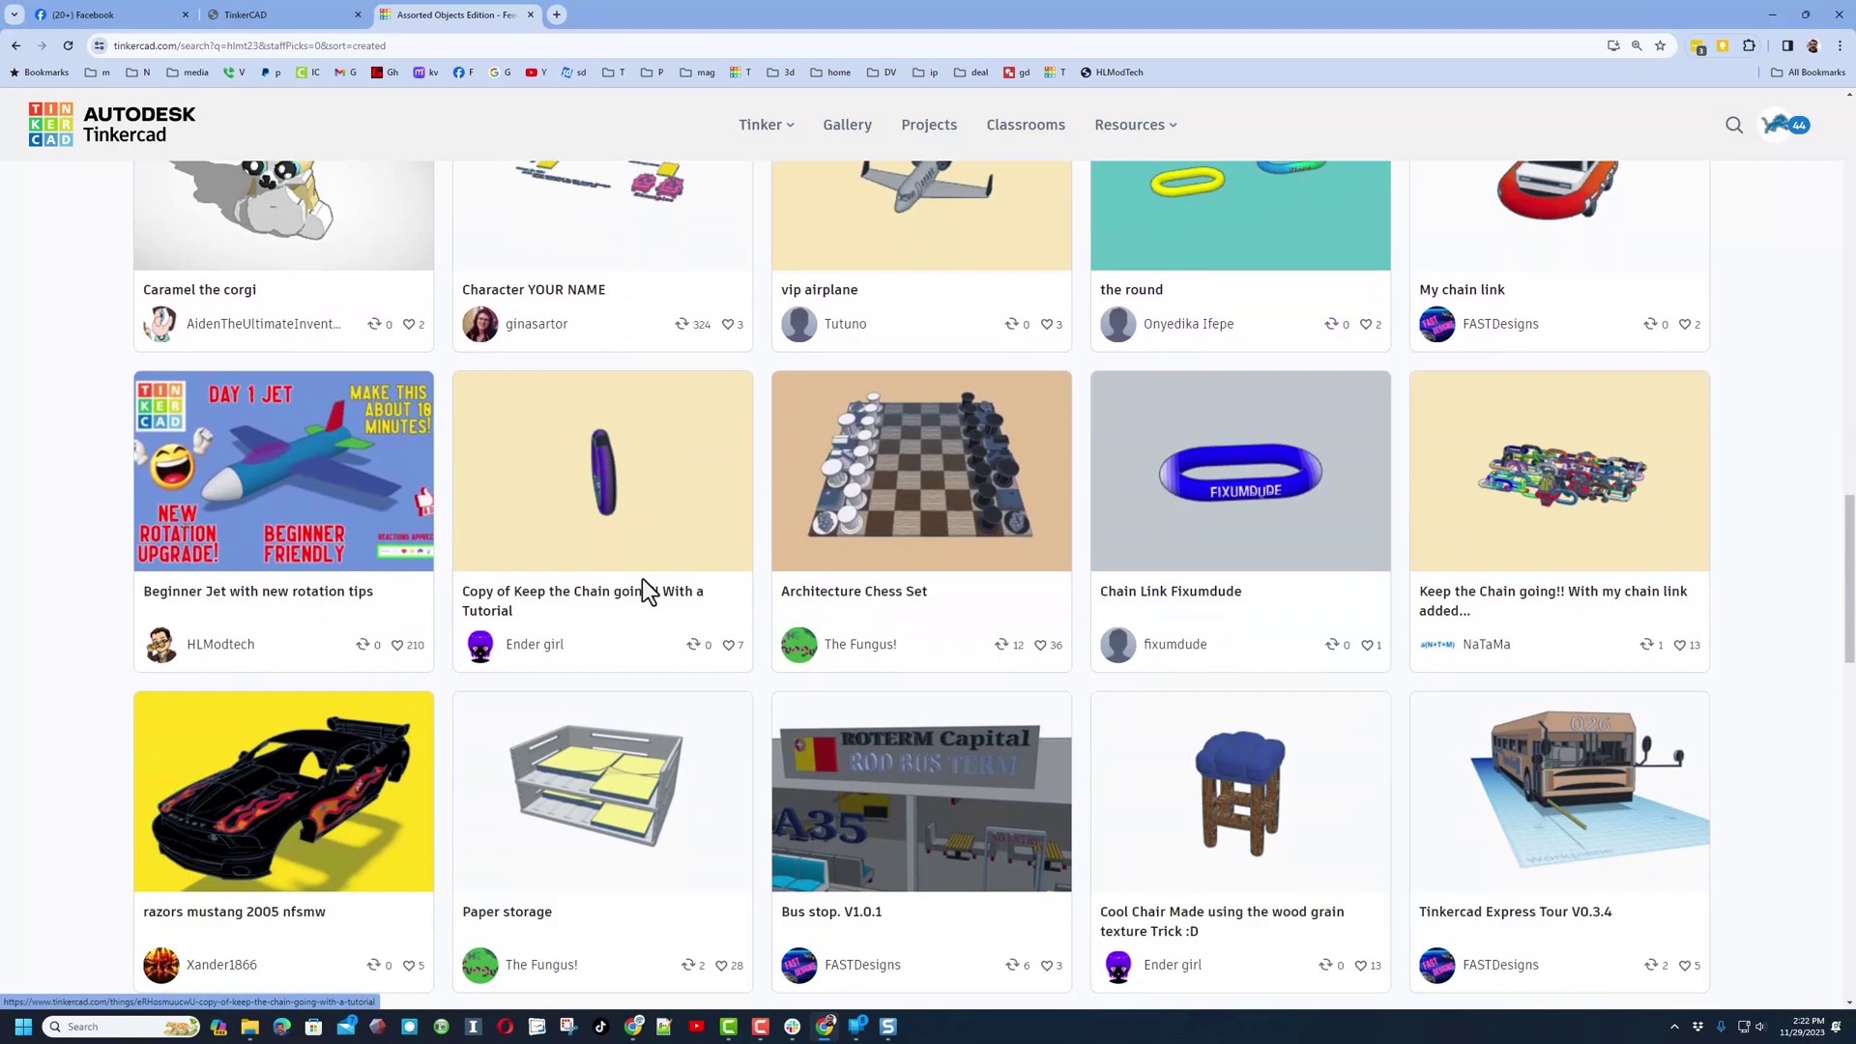